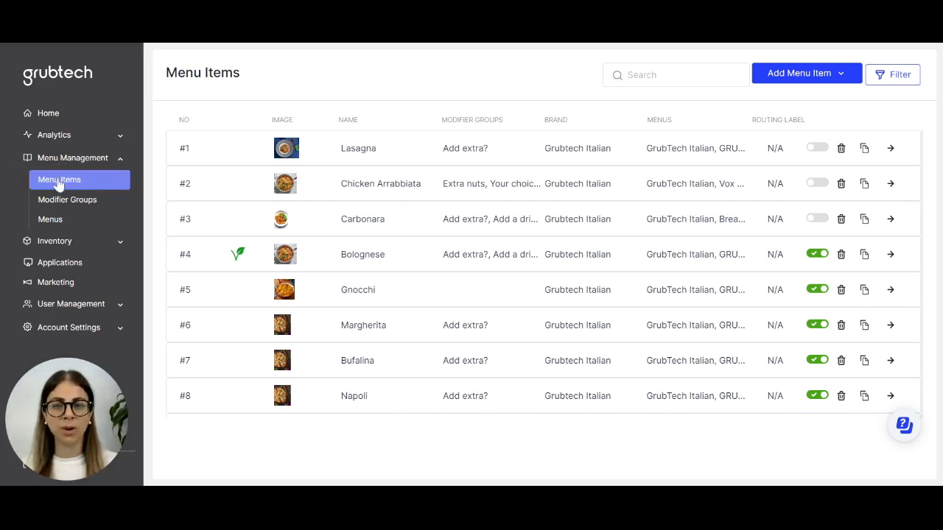
pyautogui.moveTo(166, 72); pyautogui.dragTo(251, 74)
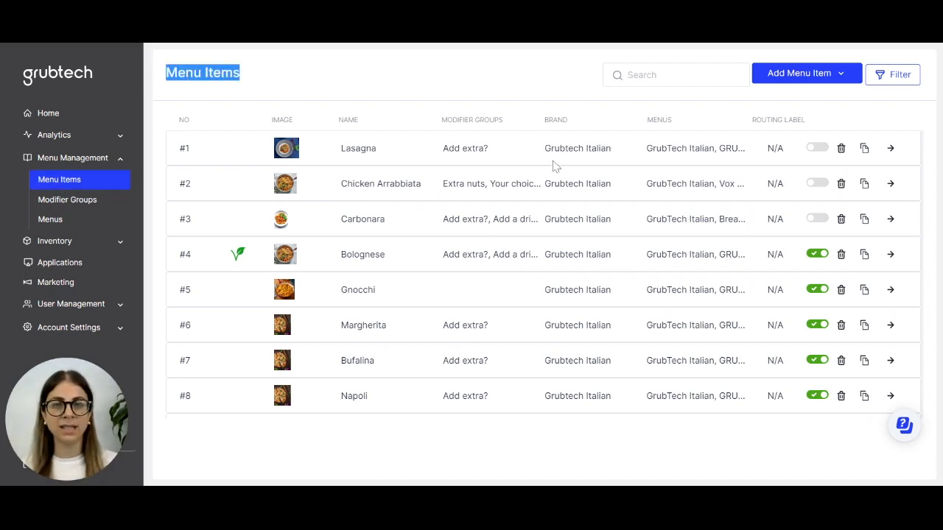
pyautogui.scroll(-2, 529, 219)
pyautogui.scroll(2, 551, 270)
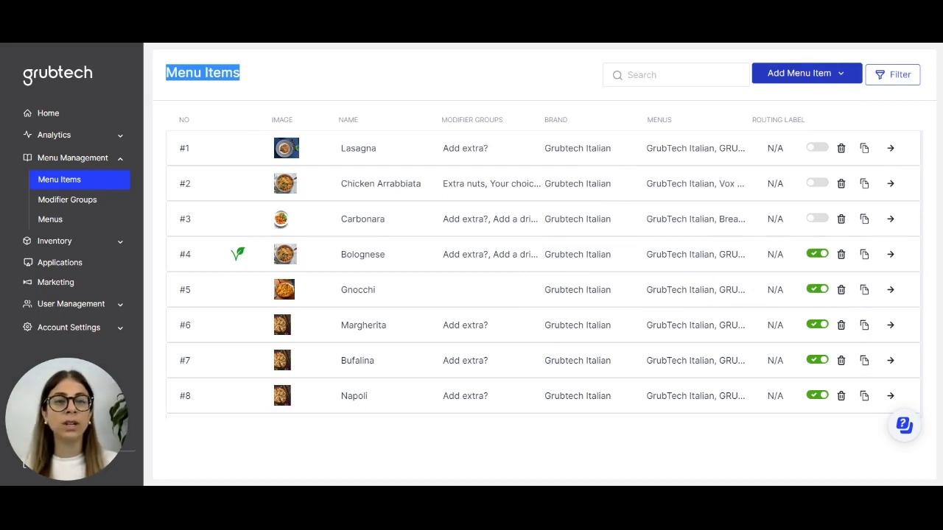
# Start creating a new menu item and name it Penne Rose.
pyautogui.click(842, 75)
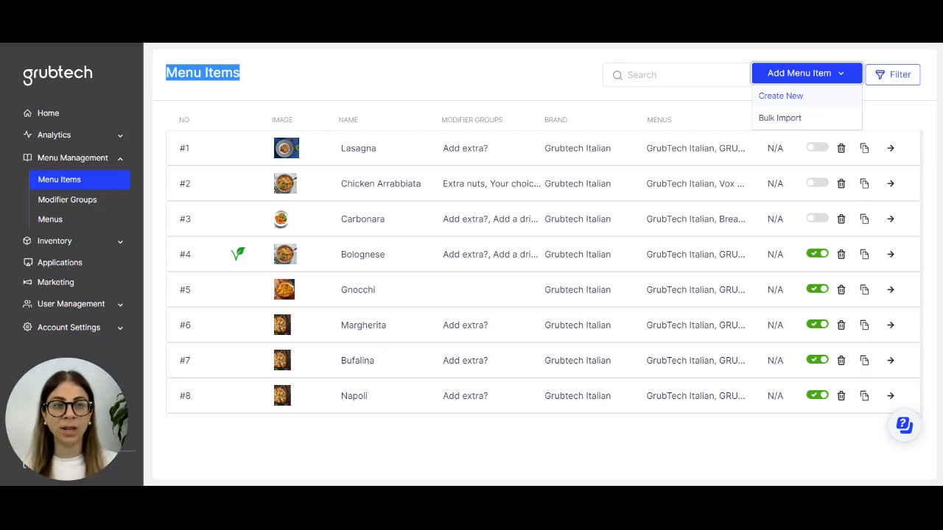
pyautogui.click(806, 98)
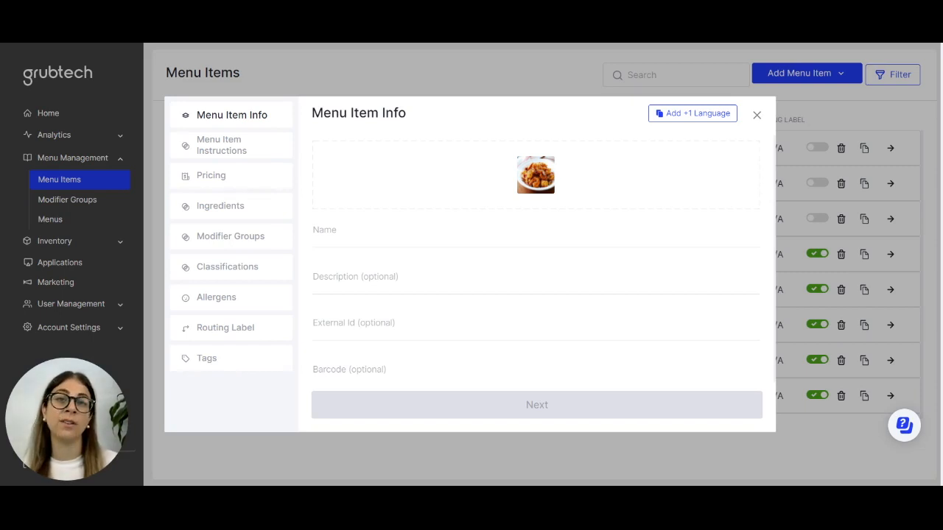
pyautogui.click(385, 237)
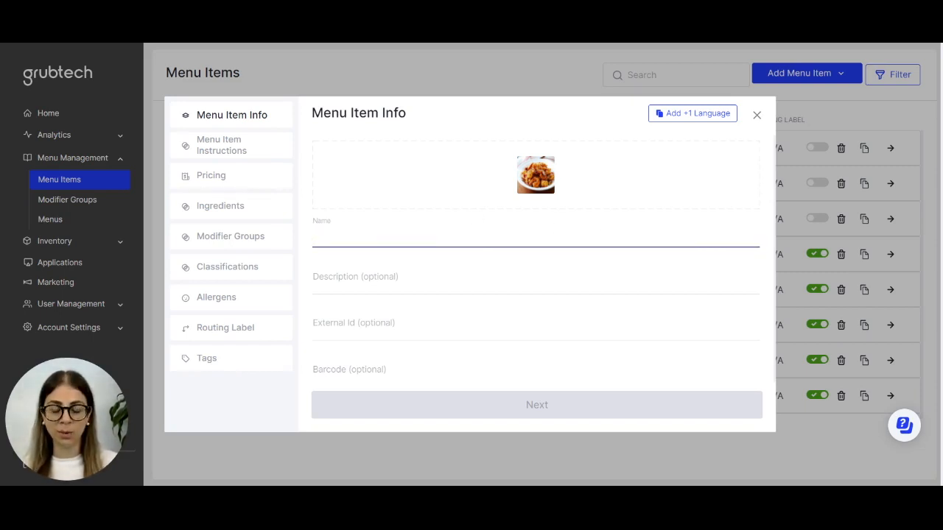
pyautogui.write('Penne Rose')
# Enter Pasta as the menu item's description.
pyautogui.click(348, 289)
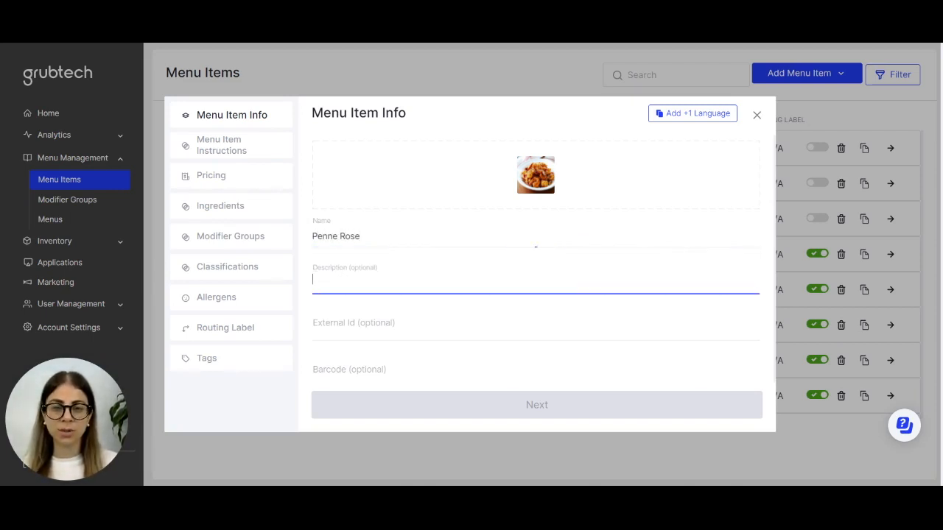
pyautogui.write('PAsta')
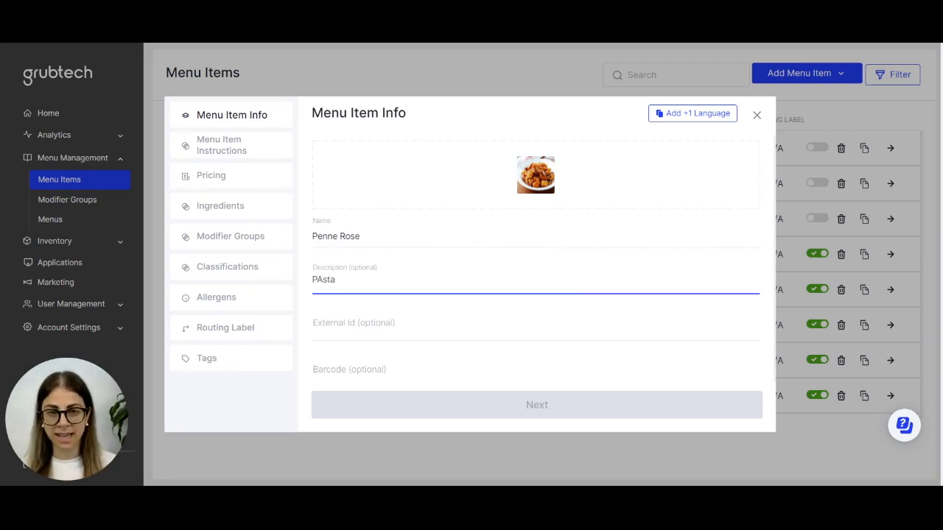
pyautogui.press('BackSpace')
pyautogui.press('BackSpace')
pyautogui.write('asta')
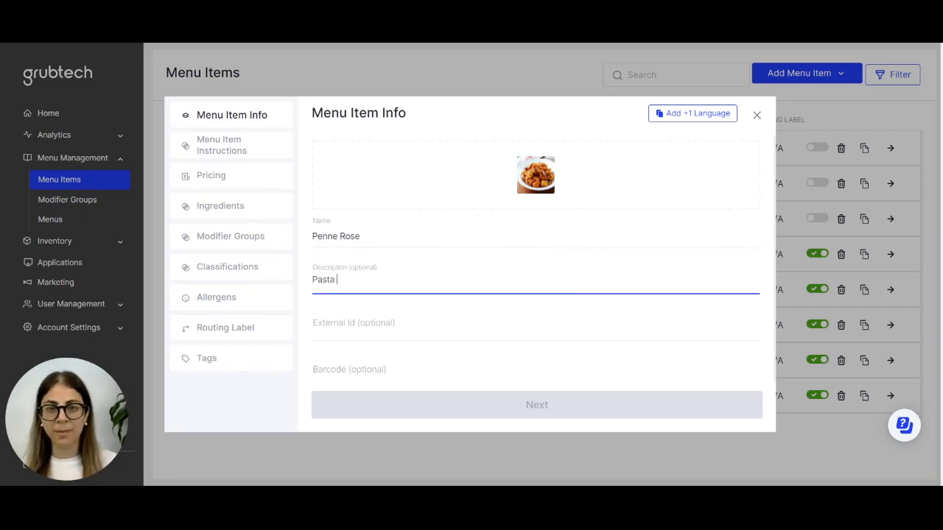
# Set the preparation time to 5 minutes.
pyautogui.scroll(-3, 451, 280)
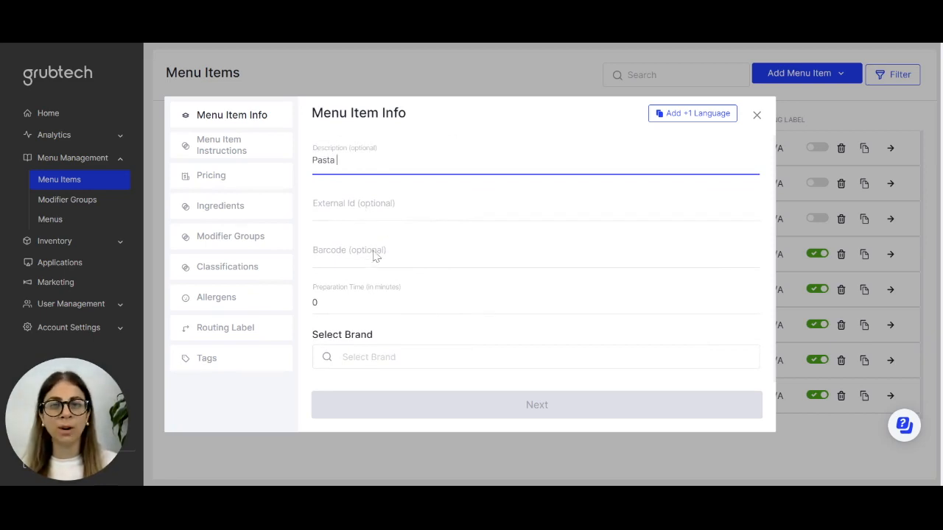
pyautogui.click(383, 300)
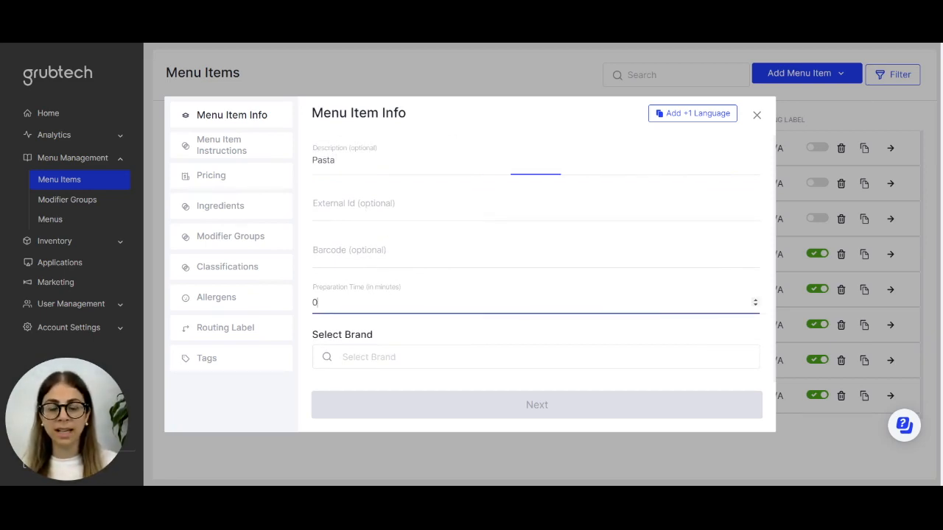
pyautogui.click(757, 301)
pyautogui.click(757, 301)
pyautogui.click(757, 301)
pyautogui.click(758, 300)
pyautogui.click(757, 300)
pyautogui.click(758, 300)
pyautogui.click(759, 301)
pyautogui.press('BackSpace')
pyautogui.write('5')
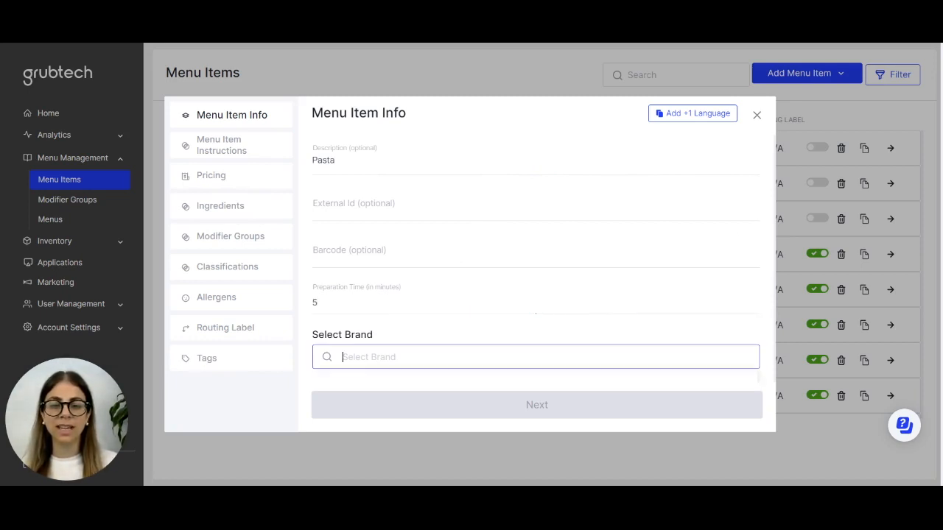
# Select the Grubtech Italian brand and continue to the instructions section.
pyautogui.click(471, 349)
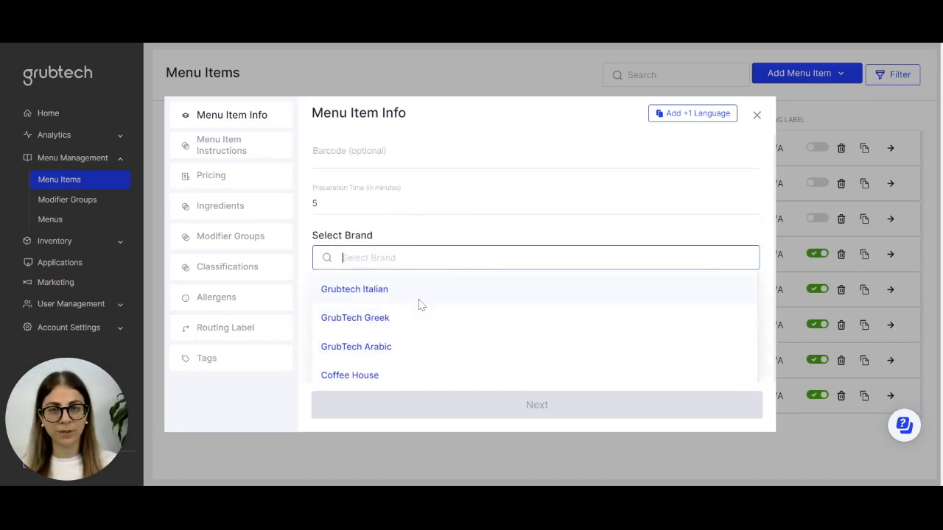
pyautogui.click(389, 293)
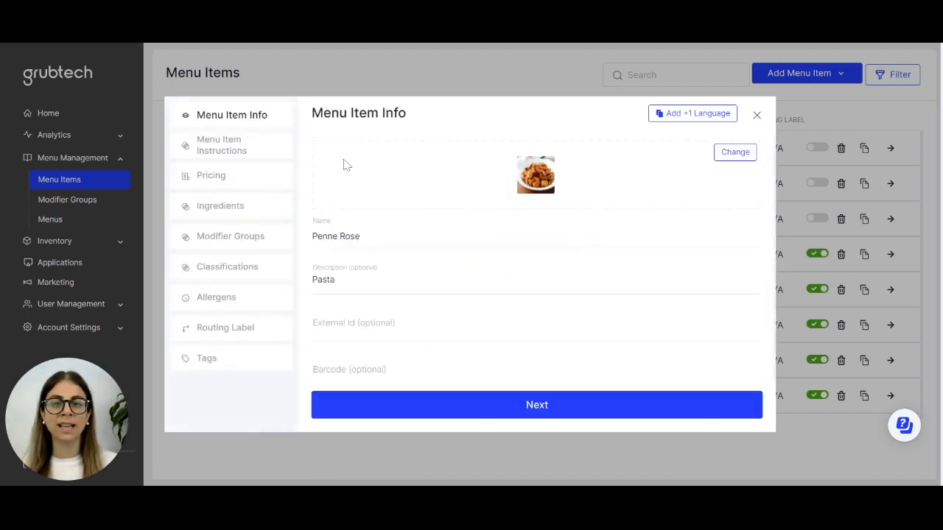
pyautogui.scroll(-2, 575, 284)
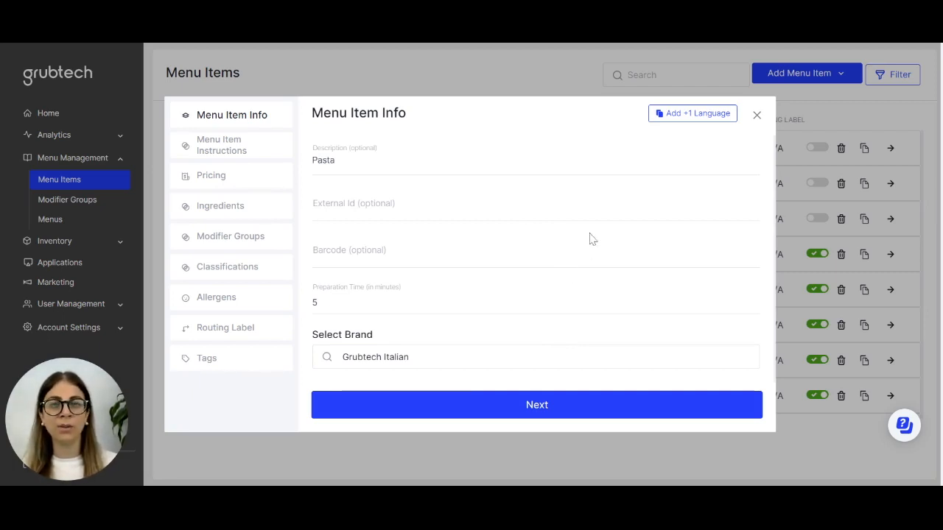
pyautogui.click(543, 411)
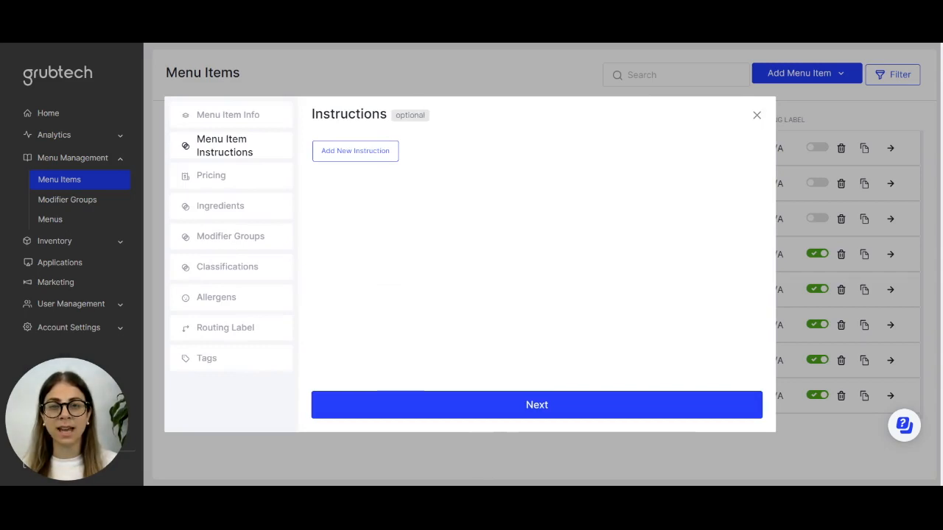
# Add a new instruction reading "Please use red sauce" and continue to pricing.
pyautogui.moveTo(312, 114); pyautogui.dragTo(388, 114)
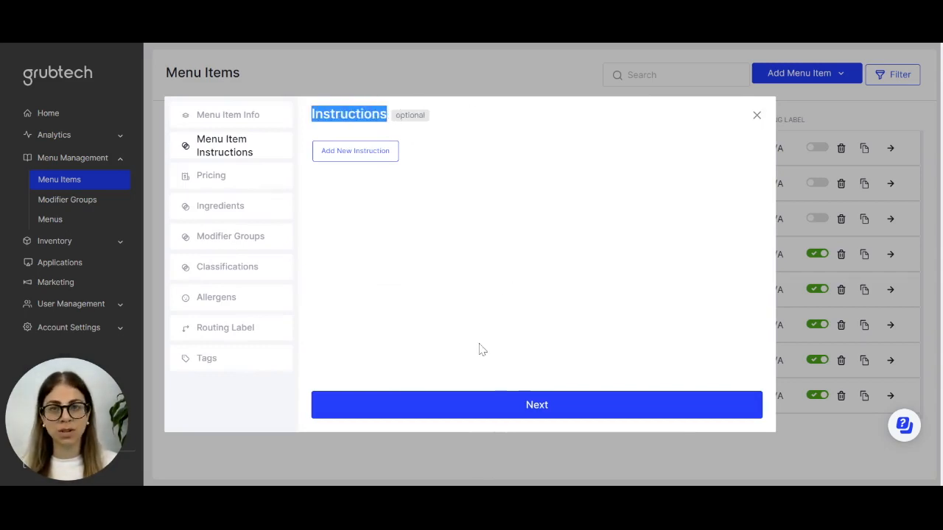
pyautogui.click(361, 155)
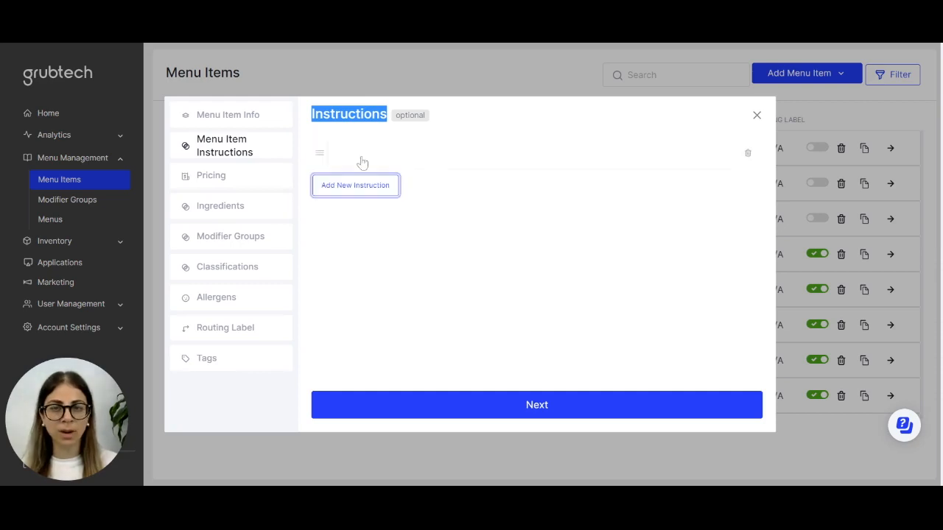
pyautogui.click(368, 159)
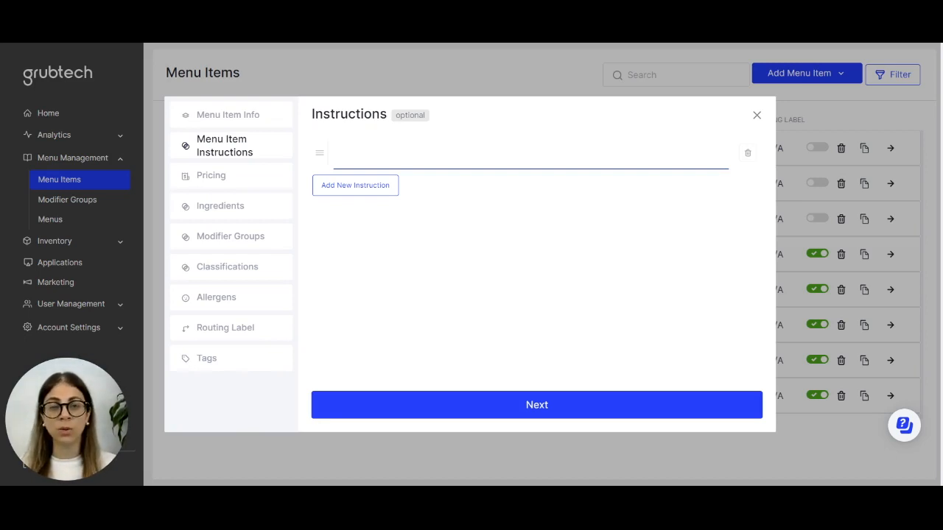
pyautogui.write('Please use')
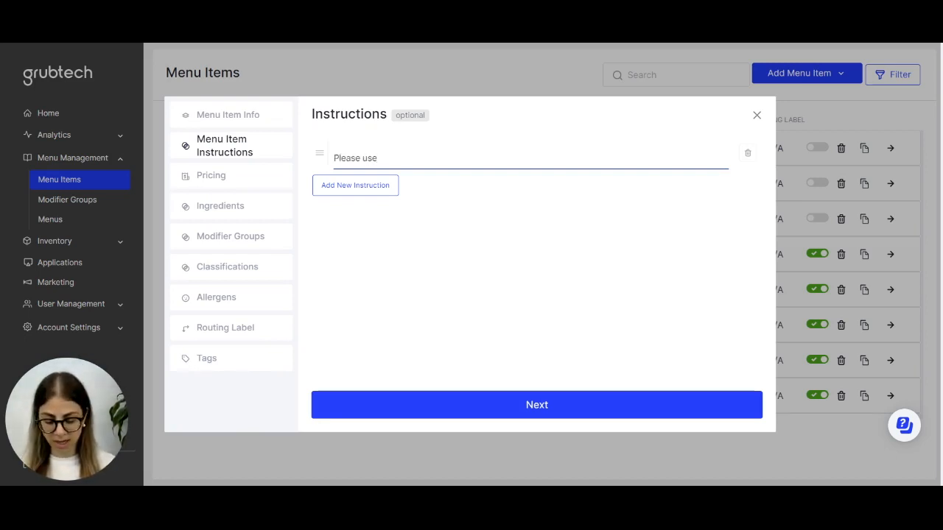
pyautogui.write(' red sauce')
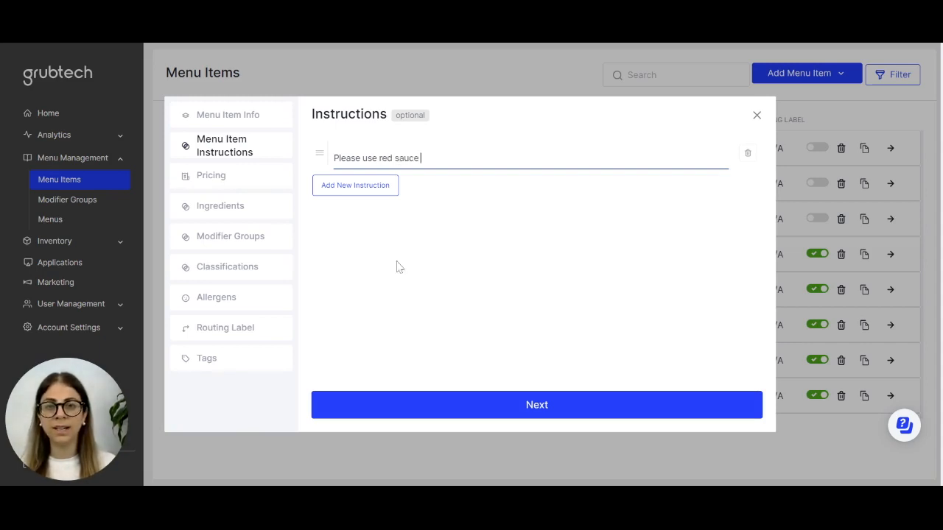
pyautogui.click(560, 412)
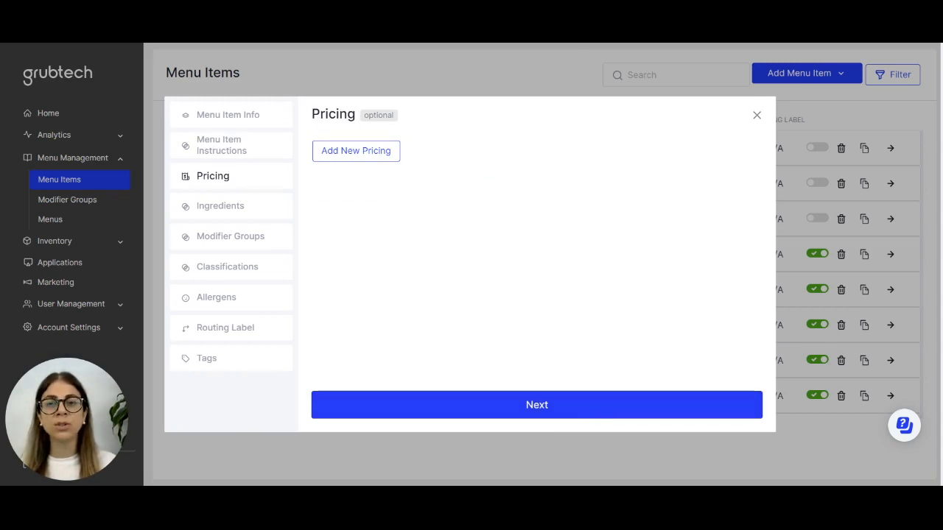
# Add a price of 25.00 in United Arab Emirates dirham and continue to ingredients.
pyautogui.moveTo(312, 114); pyautogui.dragTo(409, 108)
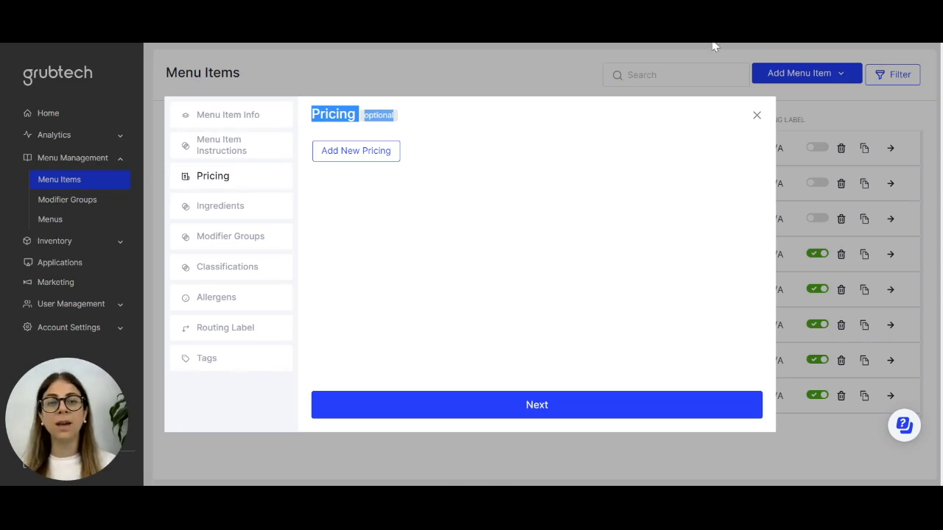
pyautogui.click(361, 153)
pyautogui.click(363, 156)
pyautogui.scroll(-10, 414, 246)
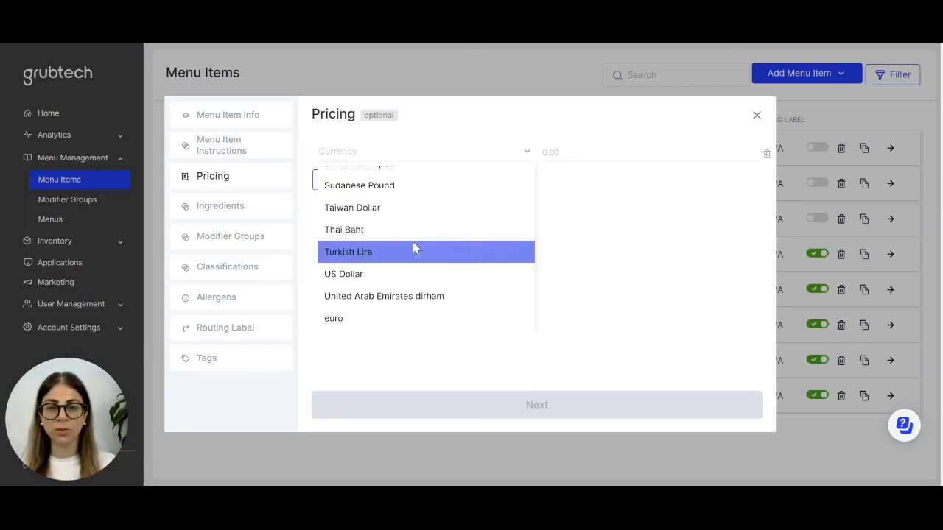
pyautogui.click(413, 296)
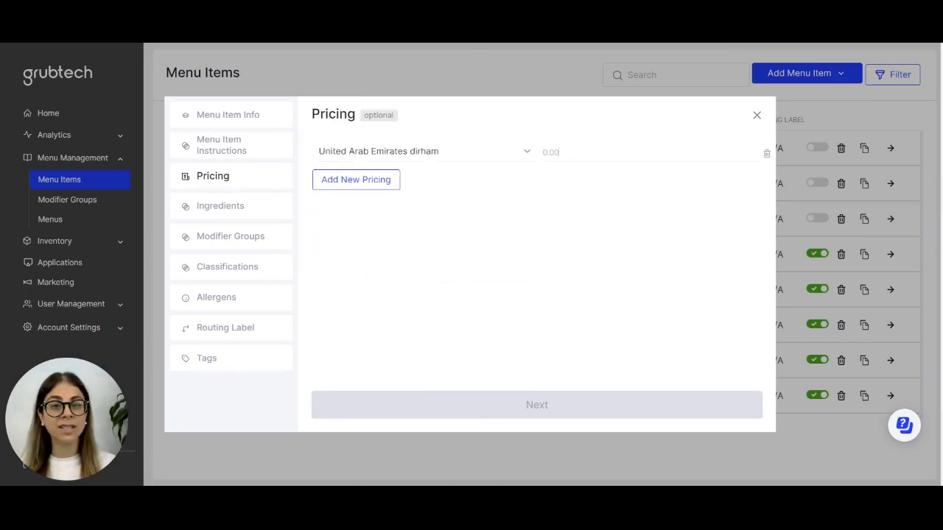
pyautogui.write('25.00')
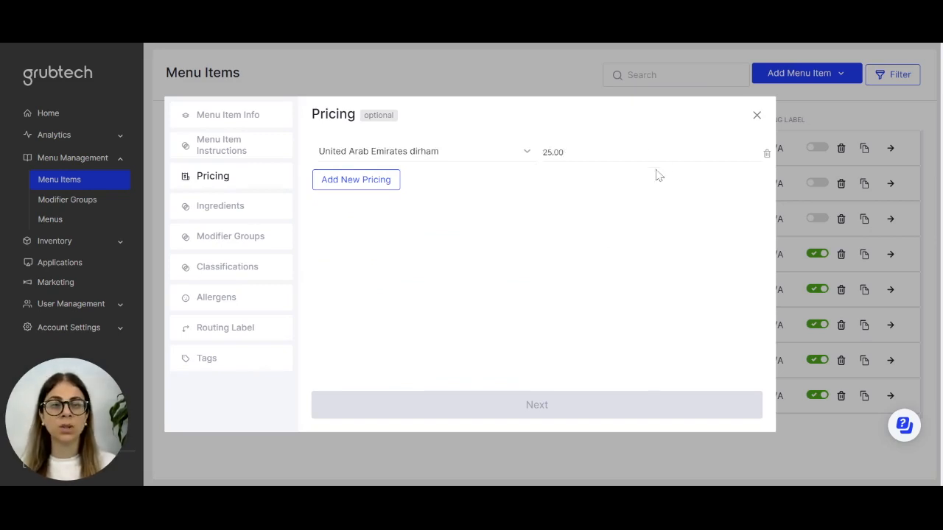
pyautogui.click(508, 250)
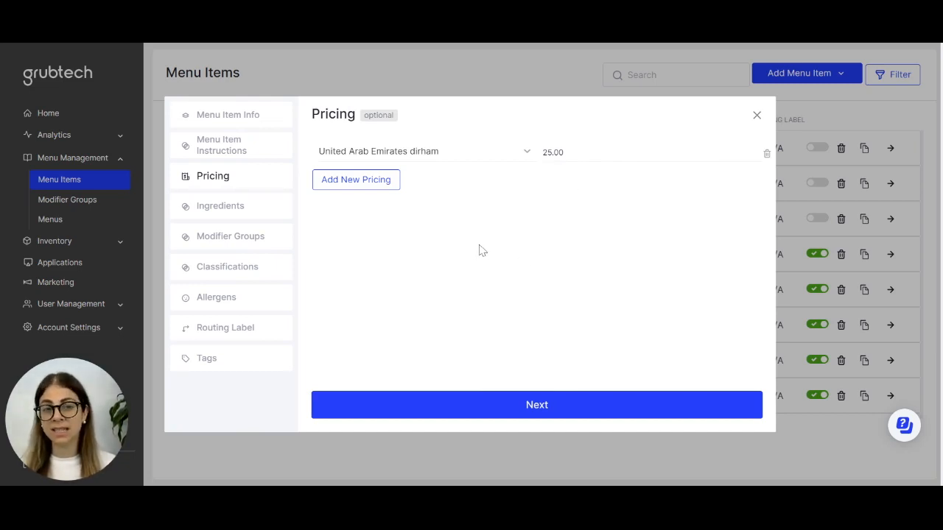
pyautogui.doubleClick(545, 154)
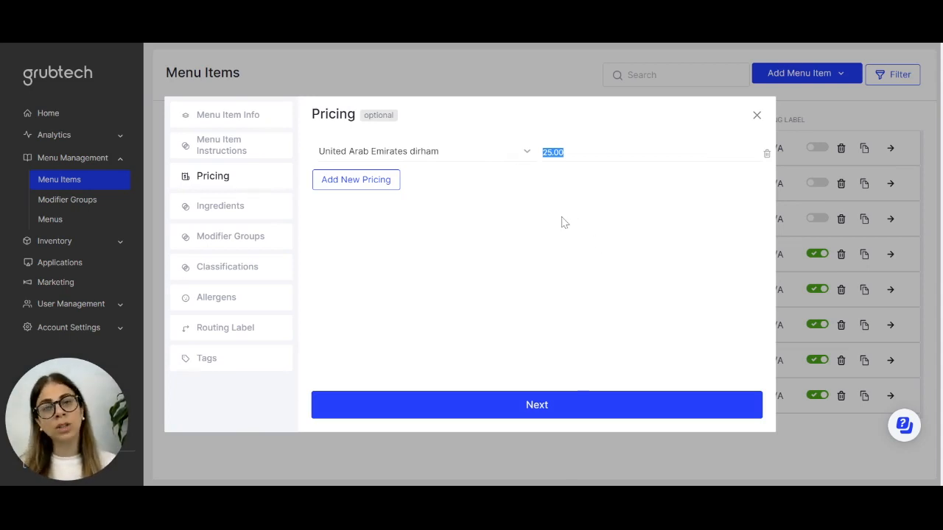
pyautogui.click(545, 411)
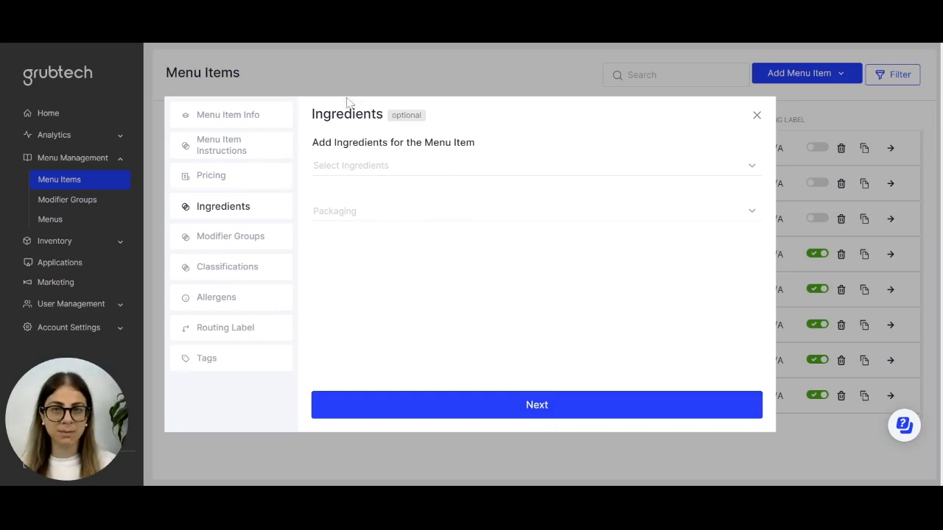
# Add Tomato and Pasta as ingredients of the menu item.
pyautogui.moveTo(312, 114); pyautogui.dragTo(385, 117)
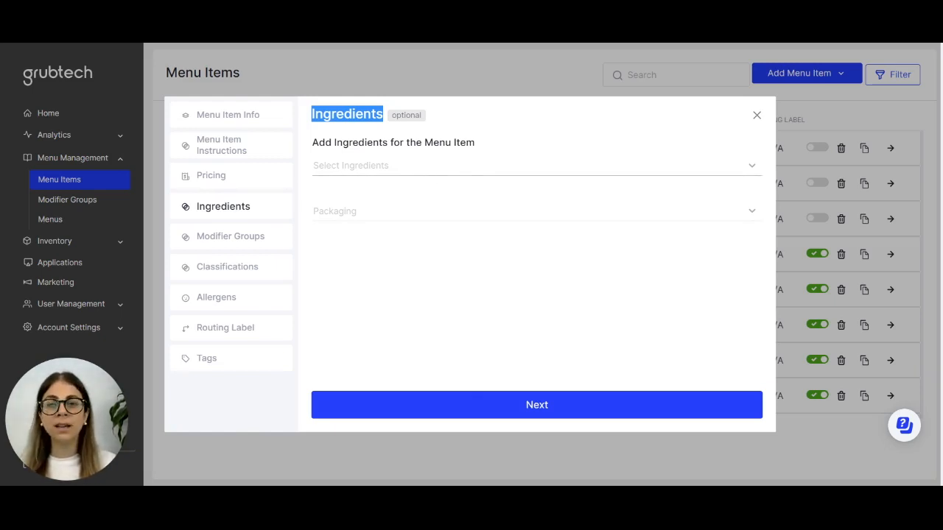
pyautogui.click(433, 168)
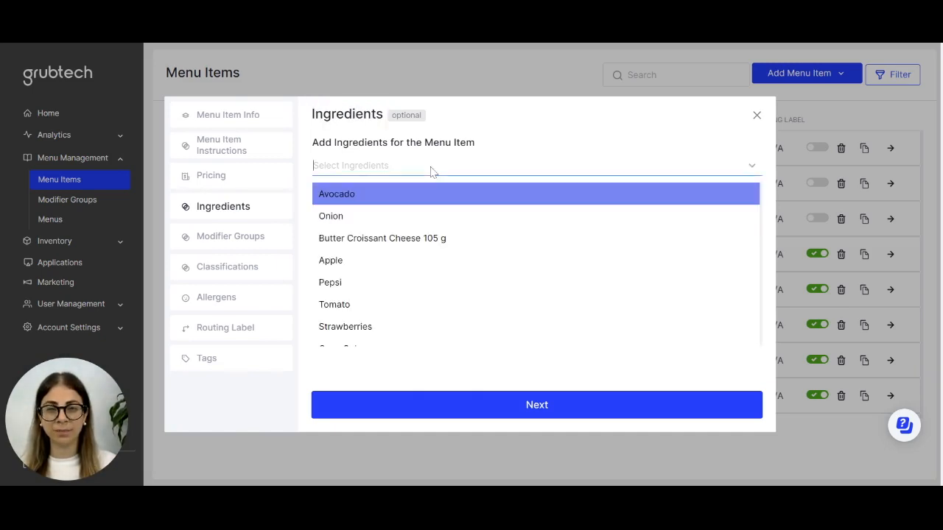
pyautogui.write('tom')
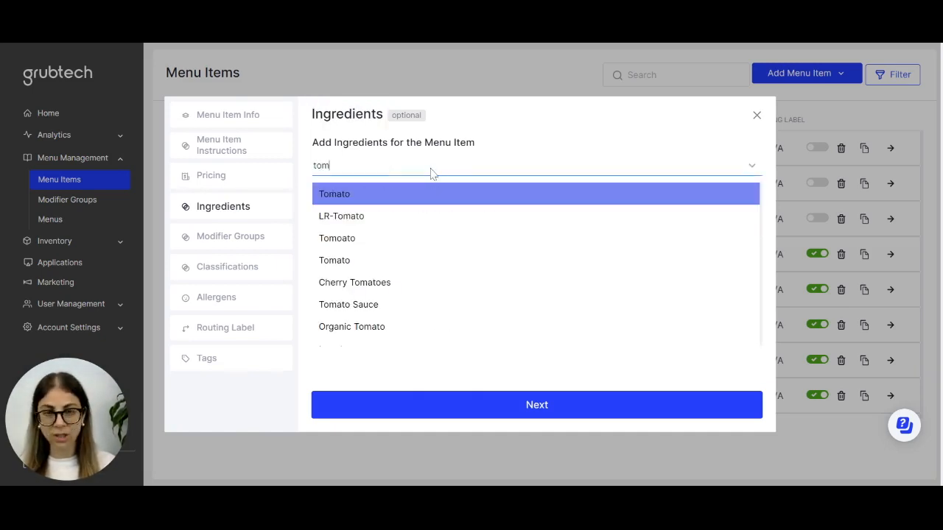
pyautogui.click(393, 196)
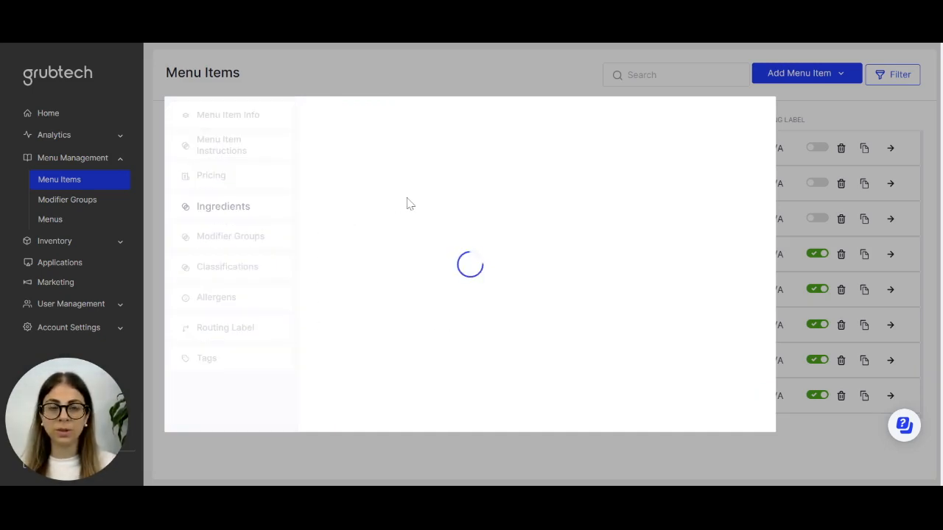
pyautogui.click(386, 168)
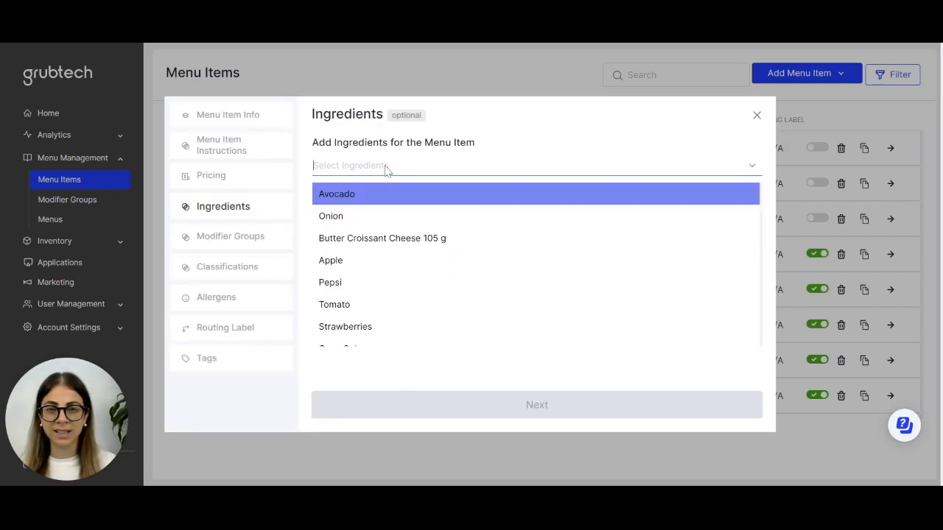
pyautogui.write('past')
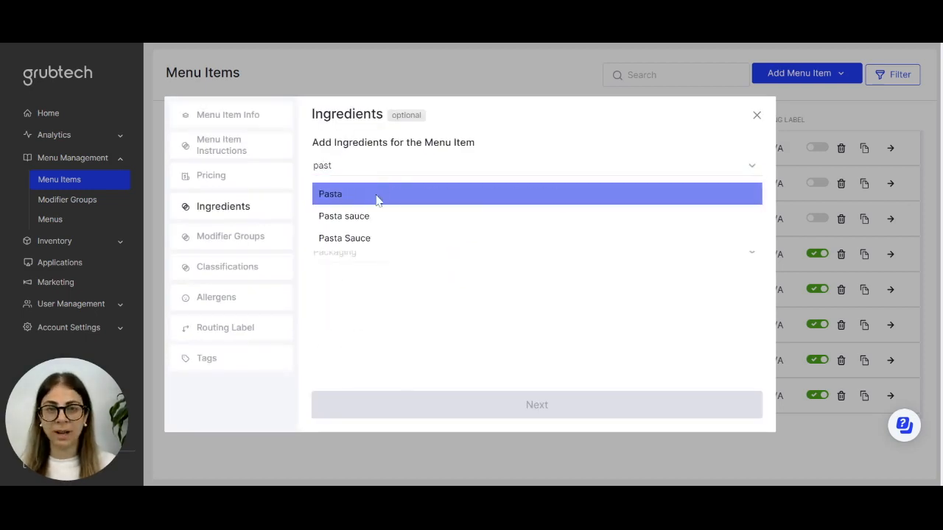
pyautogui.click(376, 198)
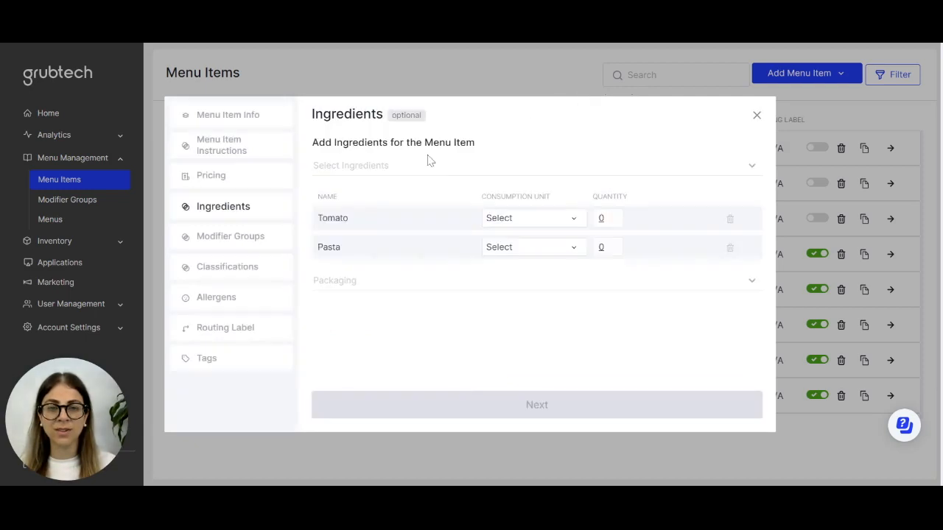
# Add Parmesan as a third ingredient of the menu item.
pyautogui.click(404, 169)
pyautogui.write('parm')
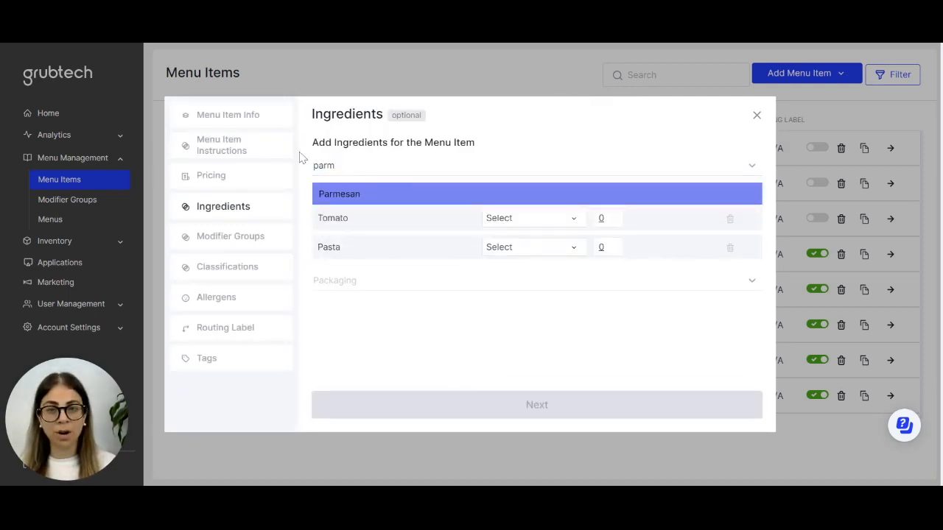
pyautogui.click(375, 196)
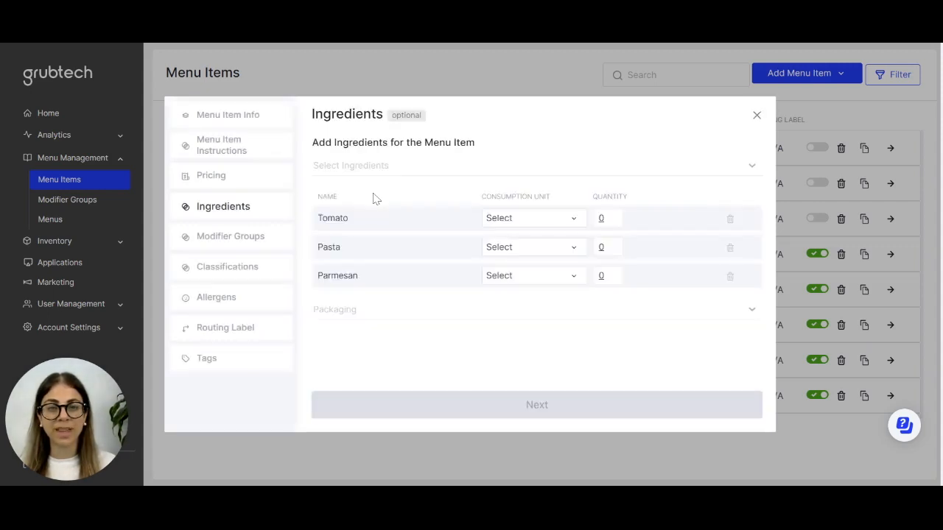
# Set the consumption unit to g for Tomato, Pasta and Parmesan with quantities 50, 80 and 20.
pyautogui.click(577, 221)
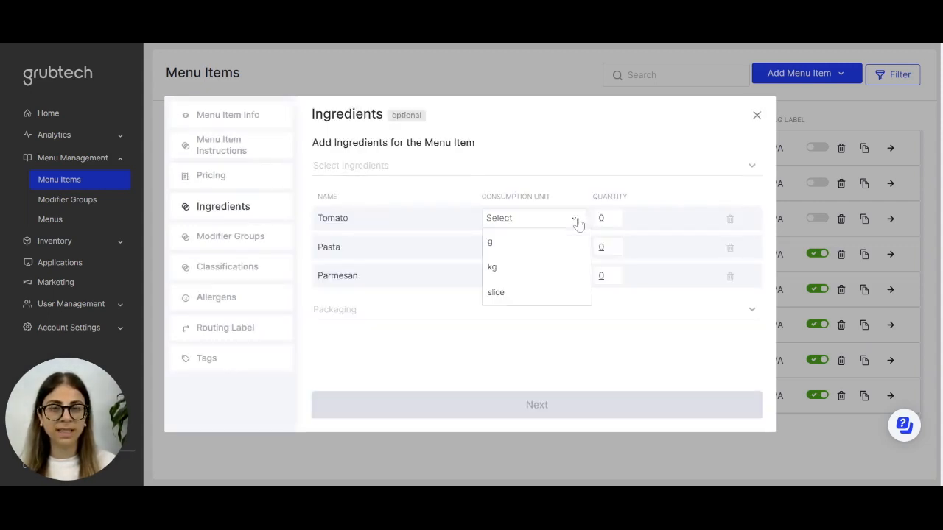
pyautogui.click(532, 245)
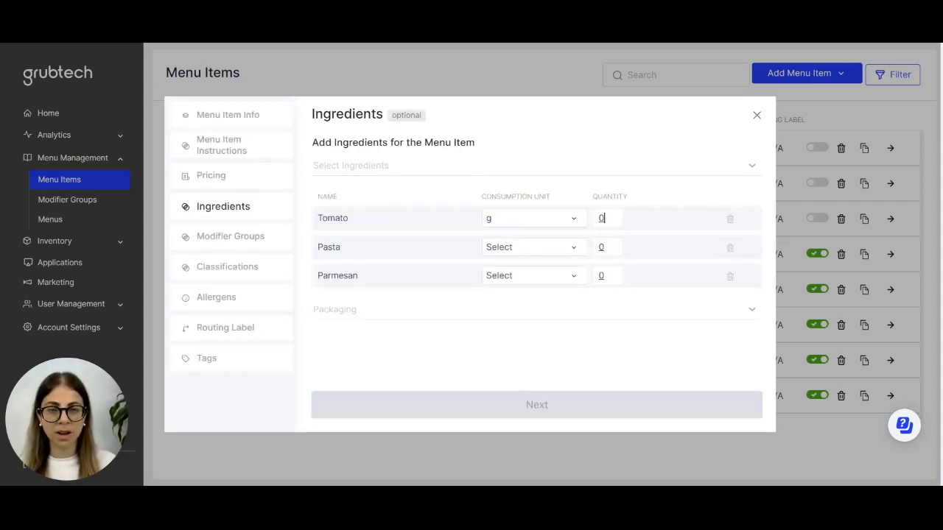
pyautogui.write('50')
pyautogui.click(519, 248)
pyautogui.click(496, 278)
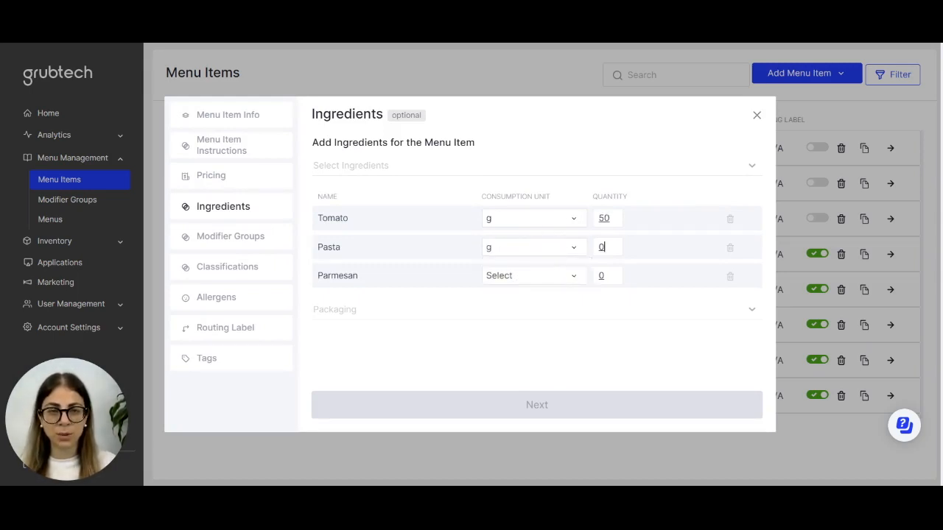
pyautogui.click(537, 280)
pyautogui.click(523, 182)
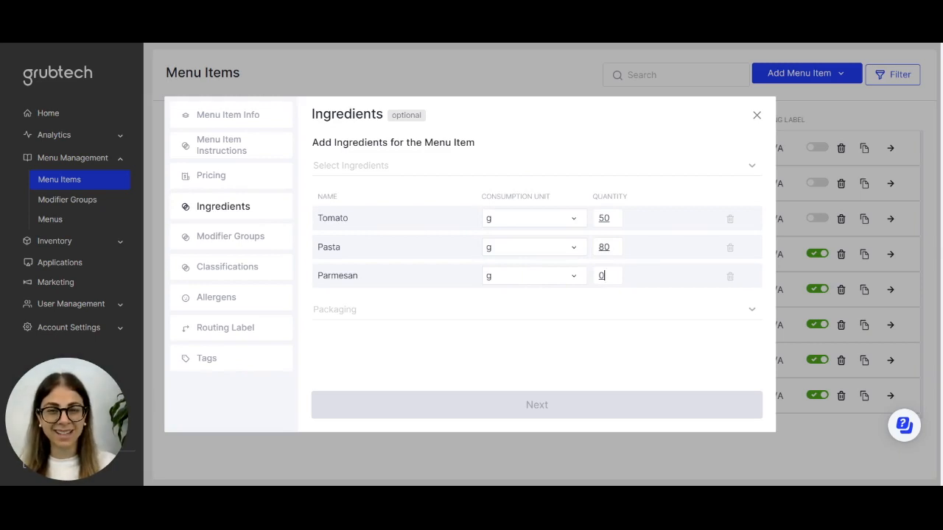
pyautogui.write('20')
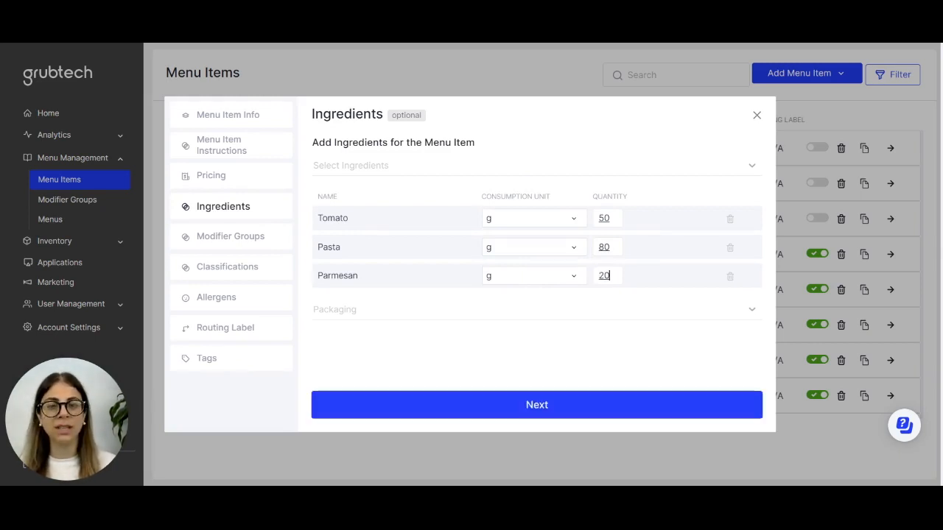
# Add Box packaging measured in piece with quantity 1 and continue to modifier groups.
pyautogui.click(513, 315)
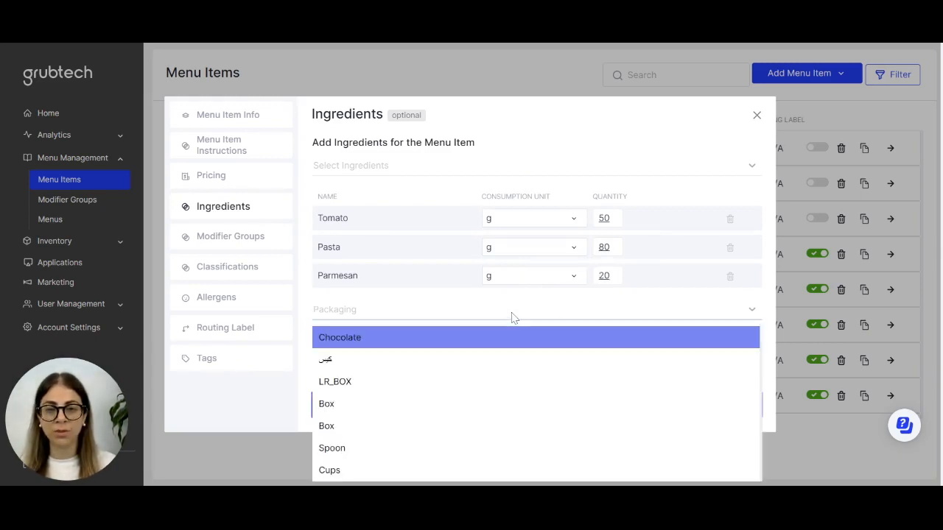
pyautogui.click(414, 410)
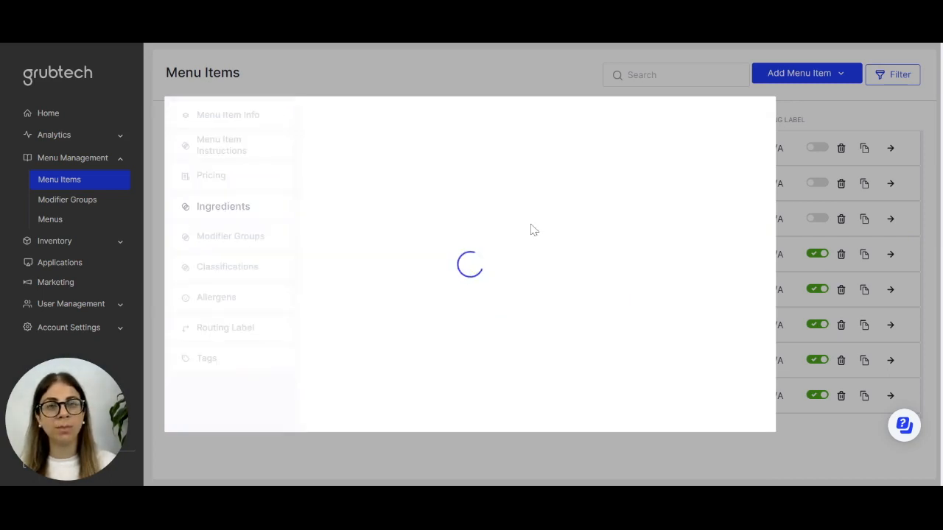
pyautogui.click(572, 368)
pyautogui.click(540, 339)
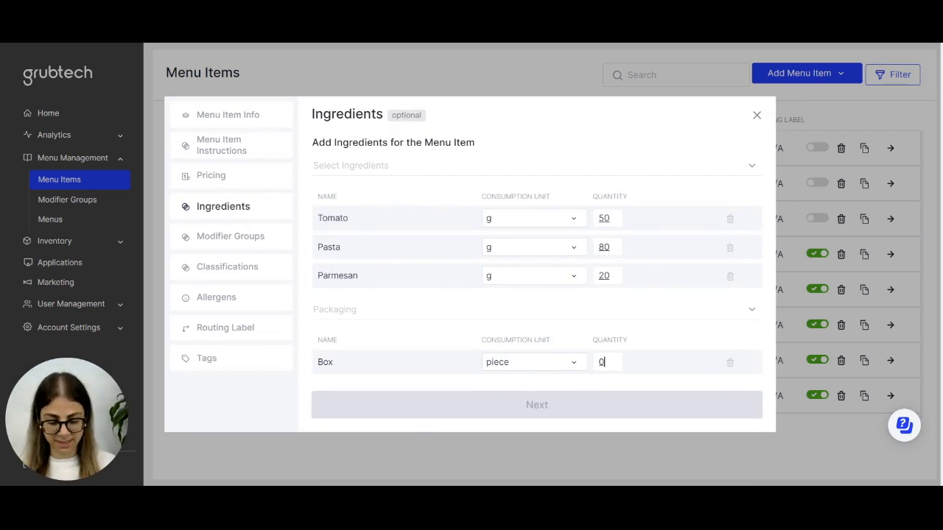
pyautogui.click(606, 361)
pyautogui.write('1')
pyautogui.click(600, 413)
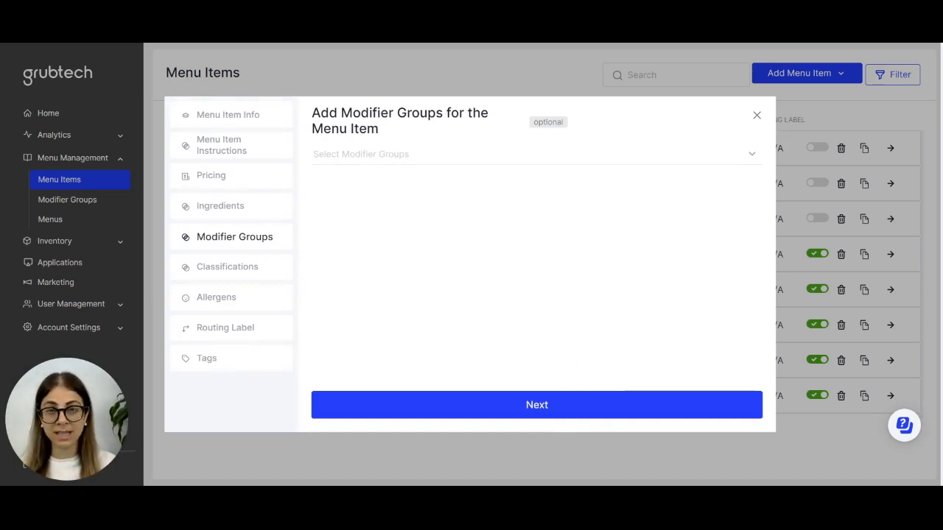
# Add the modifier group "Add extra? - Tags: grub_italian, #dairy, #fries #wedges" to the menu item.
pyautogui.click(495, 163)
pyautogui.write('add ex')
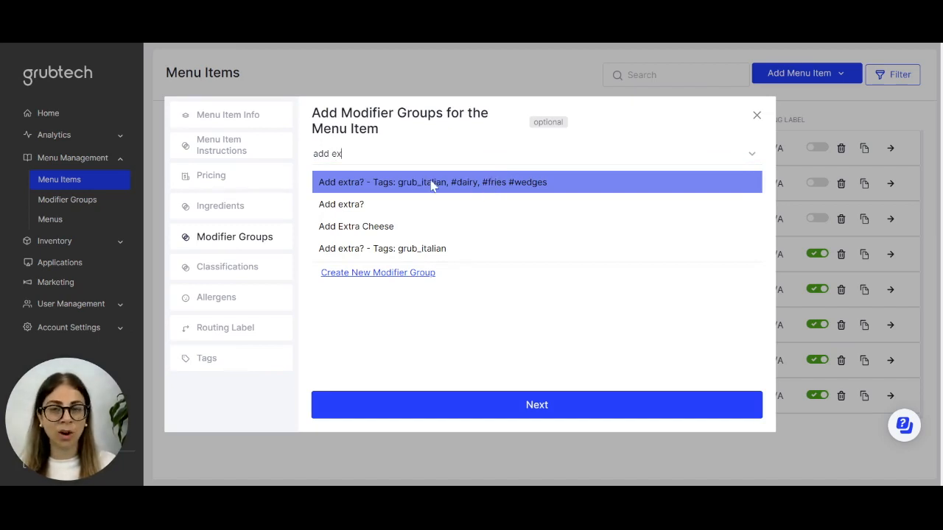
pyautogui.click(372, 185)
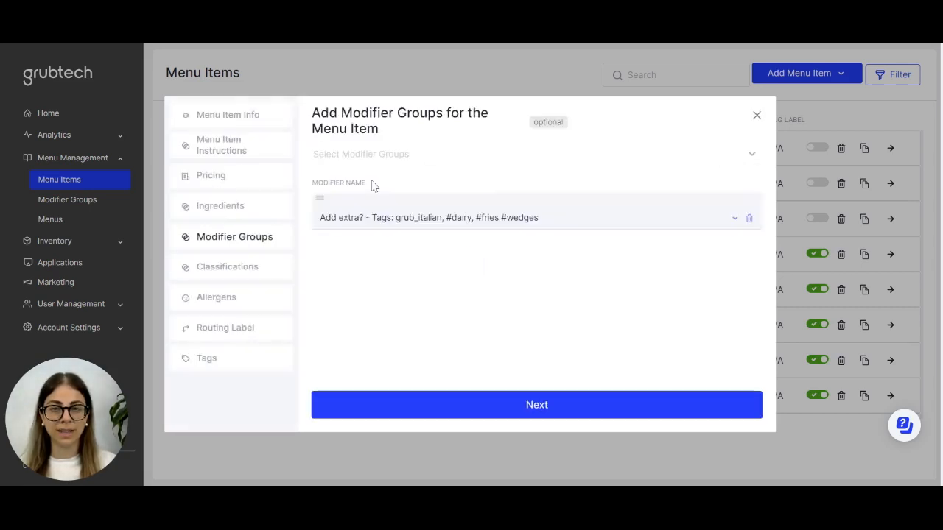
# Inspect the added modifier group's options and pricing, then continue to classifications.
pyautogui.click(733, 220)
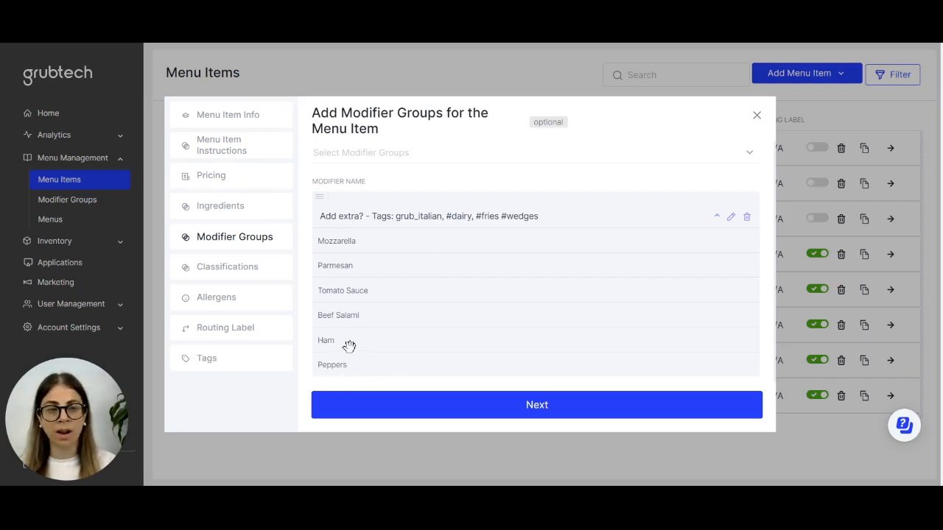
pyautogui.click(732, 218)
pyautogui.scroll(-5, 526, 271)
pyautogui.scroll(-3, 526, 271)
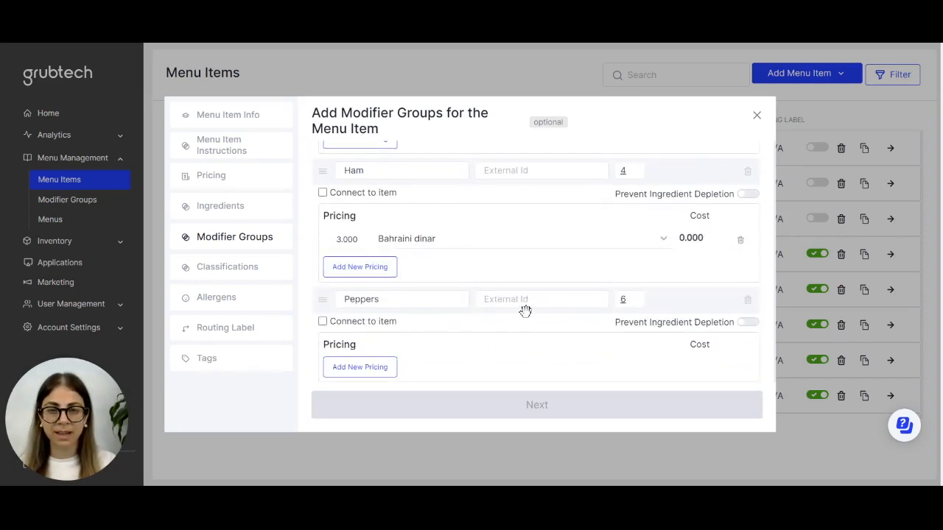
pyautogui.scroll(1, 526, 310)
pyautogui.scroll(1, 550, 270)
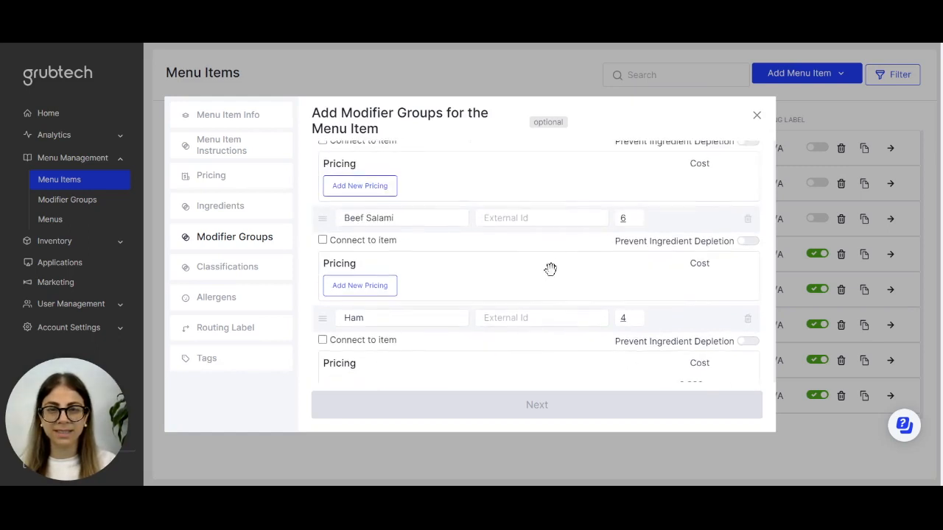
pyautogui.scroll(1, 551, 274)
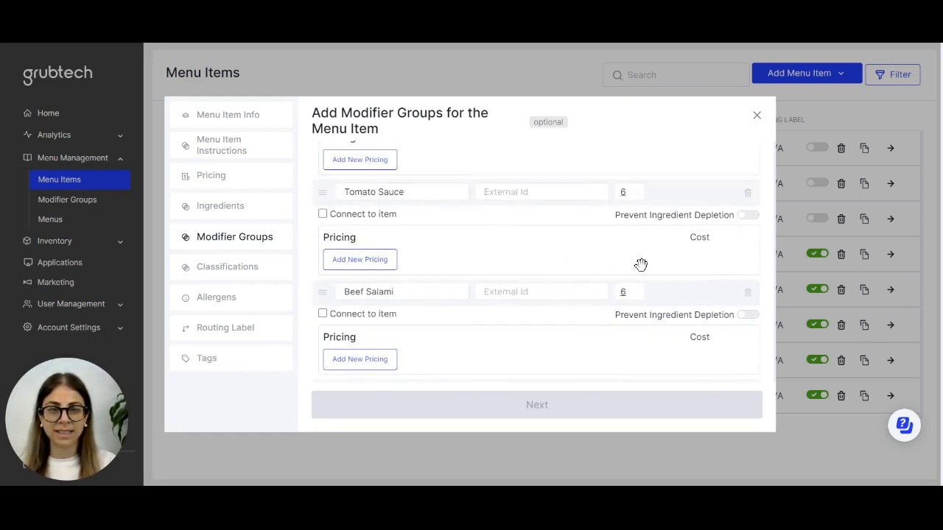
pyautogui.click(750, 197)
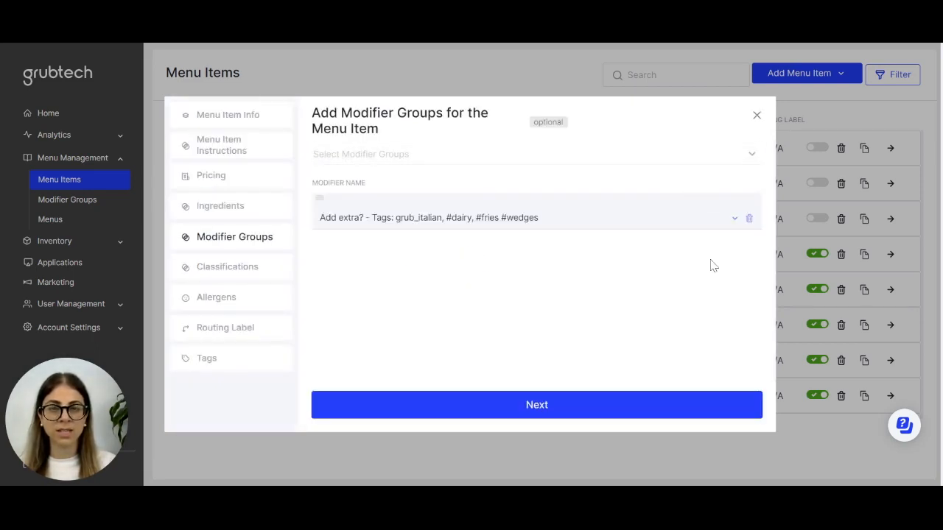
pyautogui.click(533, 415)
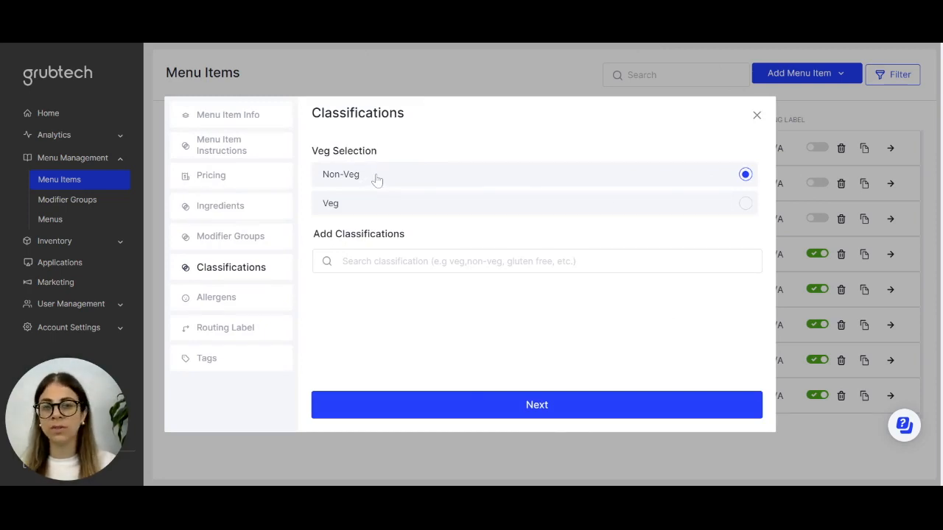
# Add the Chef's Special and Dairy Free classifications and continue to allergens.
pyautogui.click(537, 261)
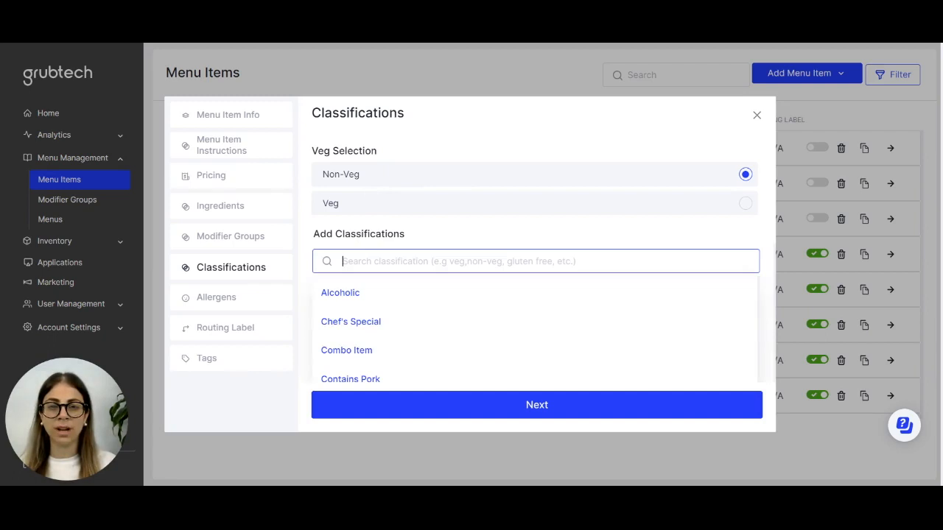
pyautogui.click(391, 331)
pyautogui.click(553, 262)
pyautogui.scroll(-1, 408, 343)
pyautogui.scroll(-1, 409, 344)
pyautogui.click(383, 338)
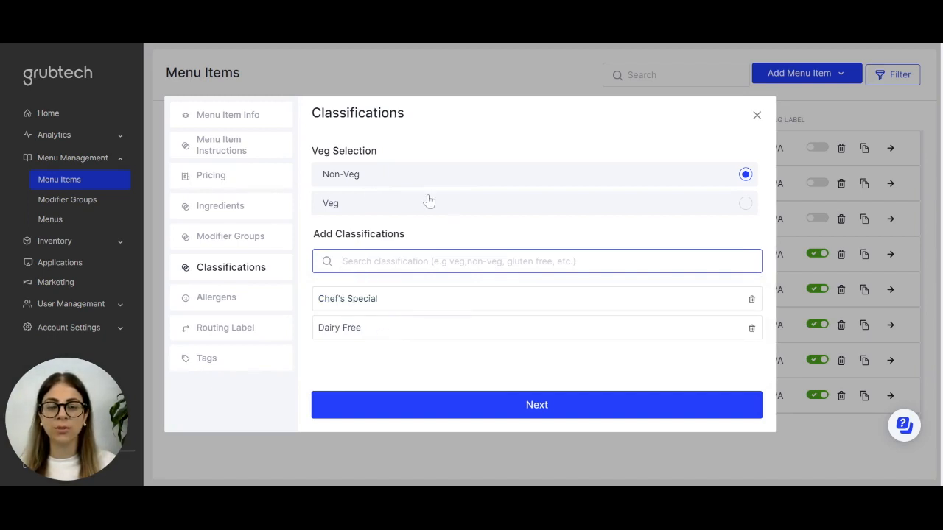
pyautogui.click(539, 410)
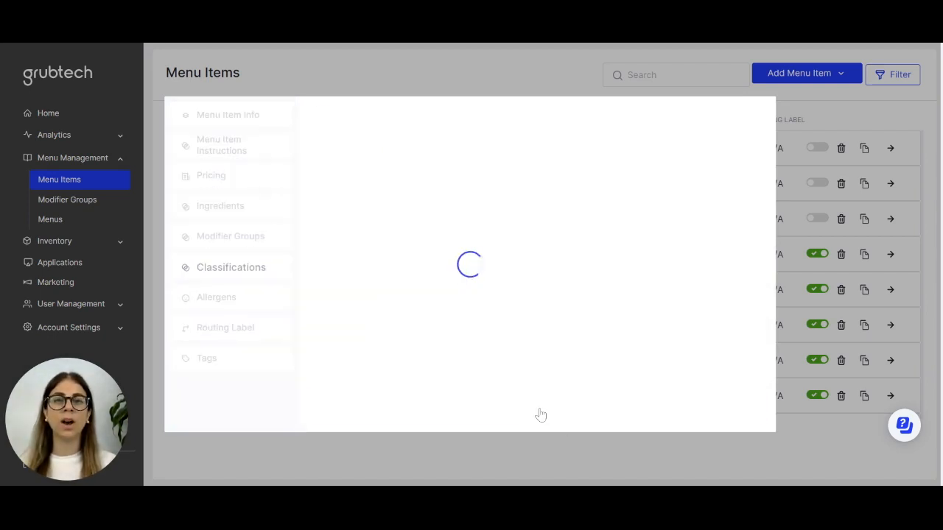
# Add Egg Allergen to the menu item and continue to the routing label section.
pyautogui.click(473, 154)
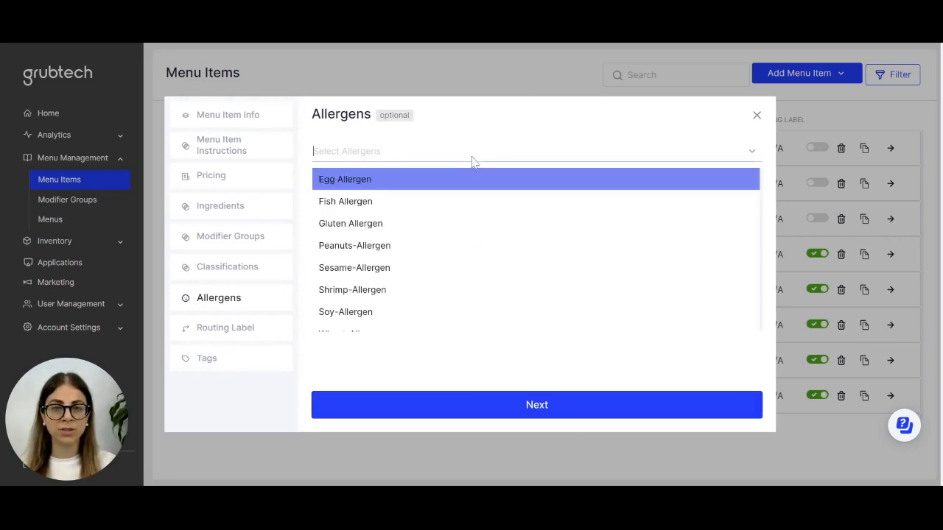
pyautogui.click(369, 187)
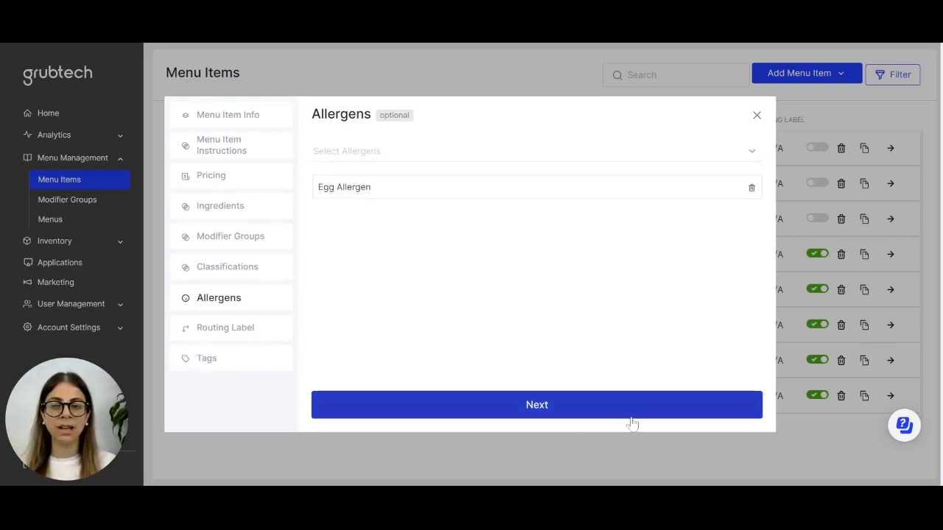
pyautogui.click(552, 410)
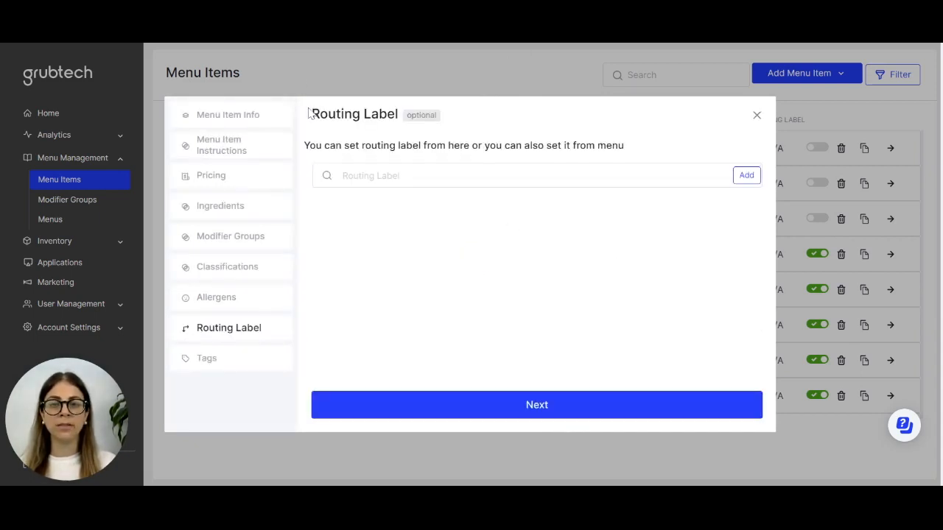
# Skip the routing label and continue to tags.
pyautogui.moveTo(311, 114); pyautogui.dragTo(400, 112)
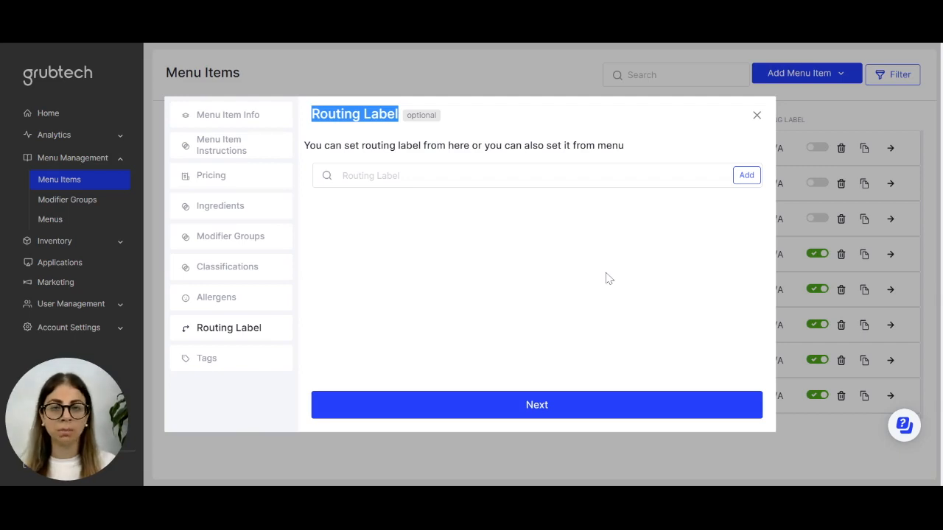
pyautogui.click(546, 406)
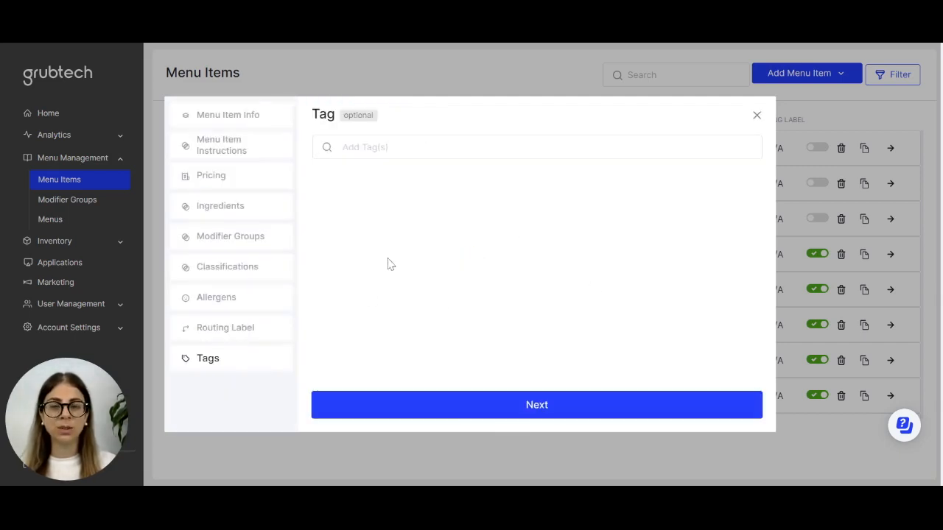
# Add the tags pasta and a new red pasta tag, save the menu item and close the dialog.
pyautogui.click(366, 147)
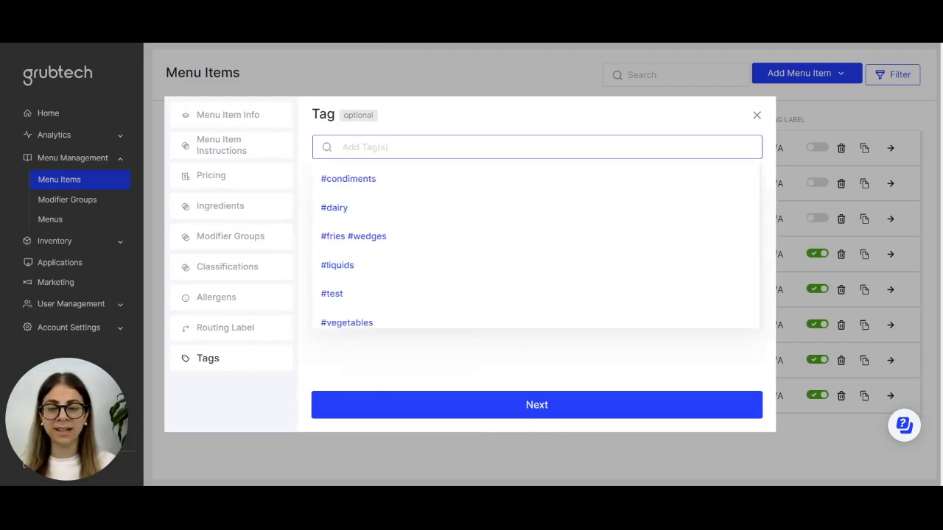
pyautogui.write('pas')
pyautogui.click(427, 184)
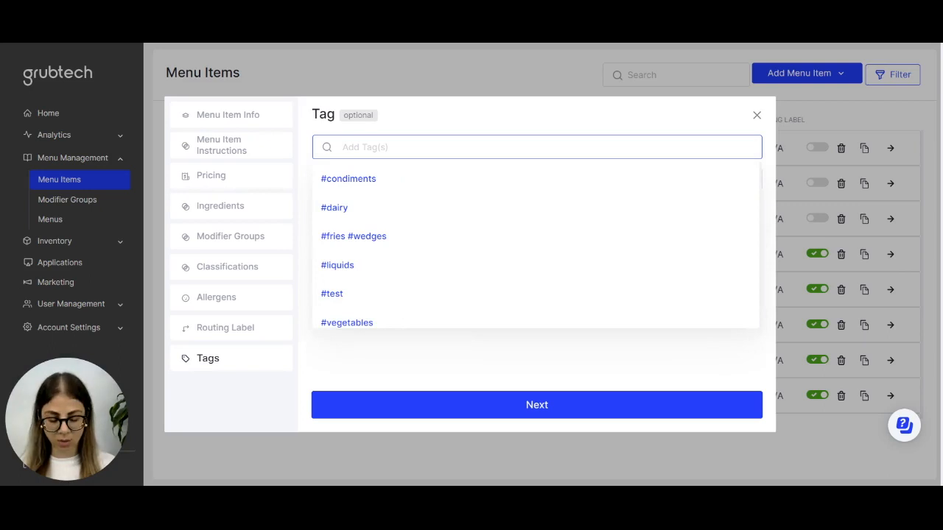
pyautogui.write('red pasta')
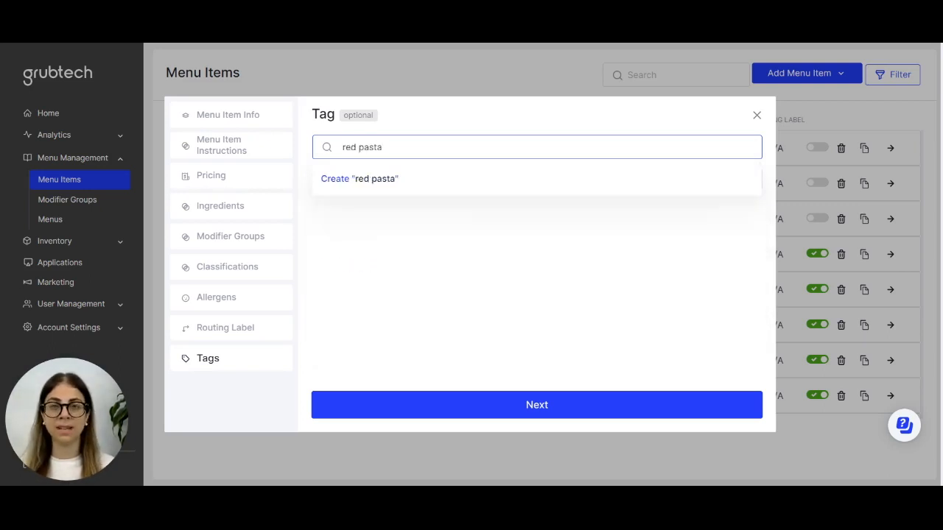
pyautogui.press('Return')
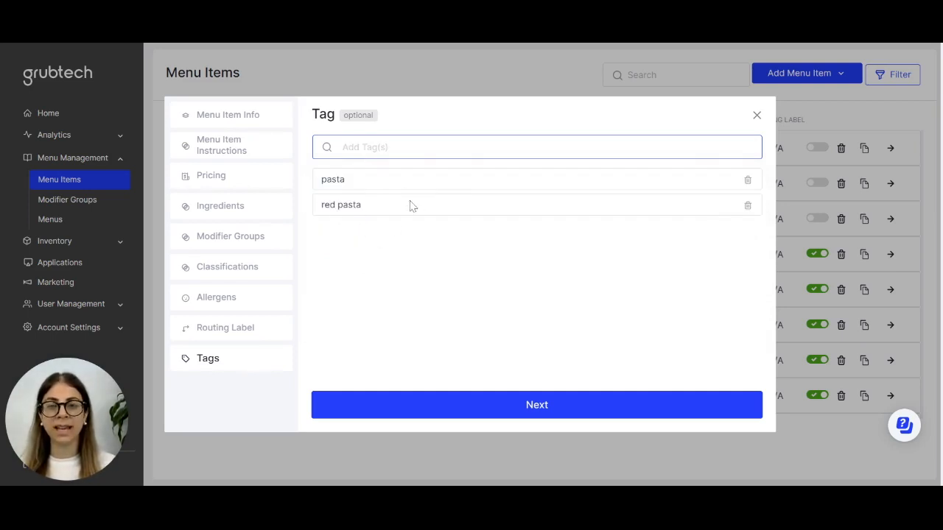
pyautogui.click(539, 406)
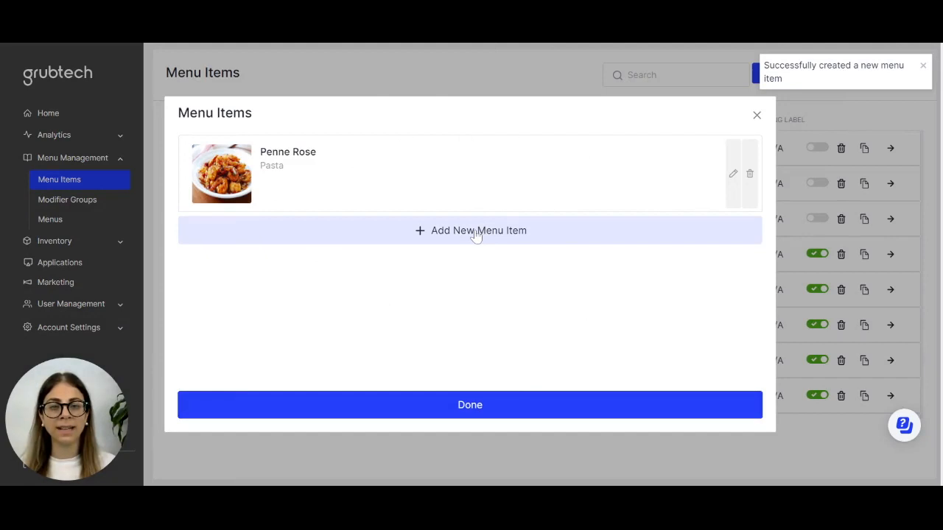
pyautogui.click(476, 410)
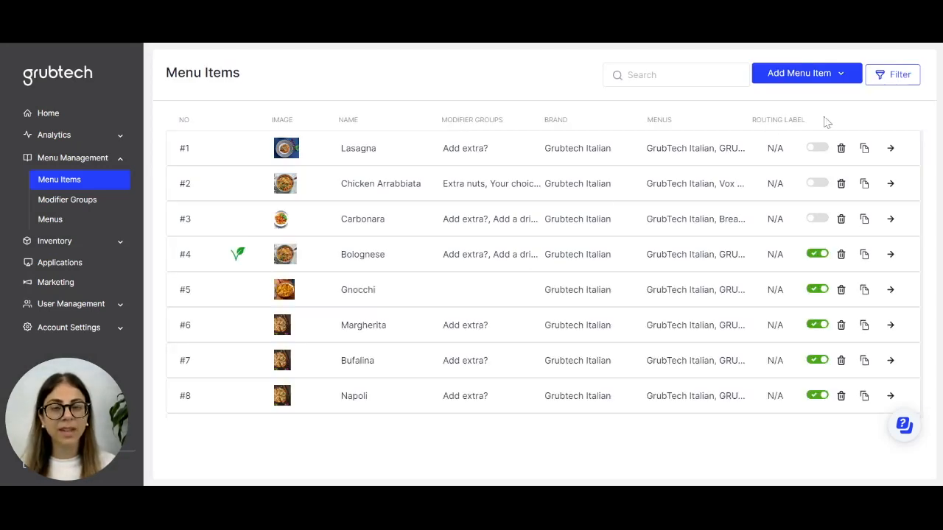